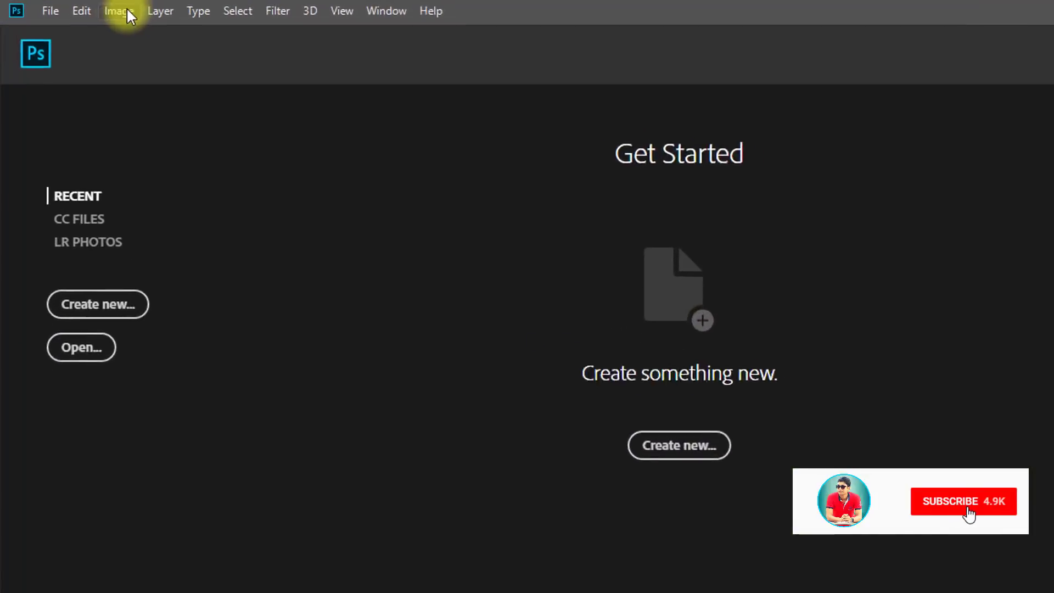
Open the image tree 1 from the cut out tree folder
click(51, 9)
click(90, 61)
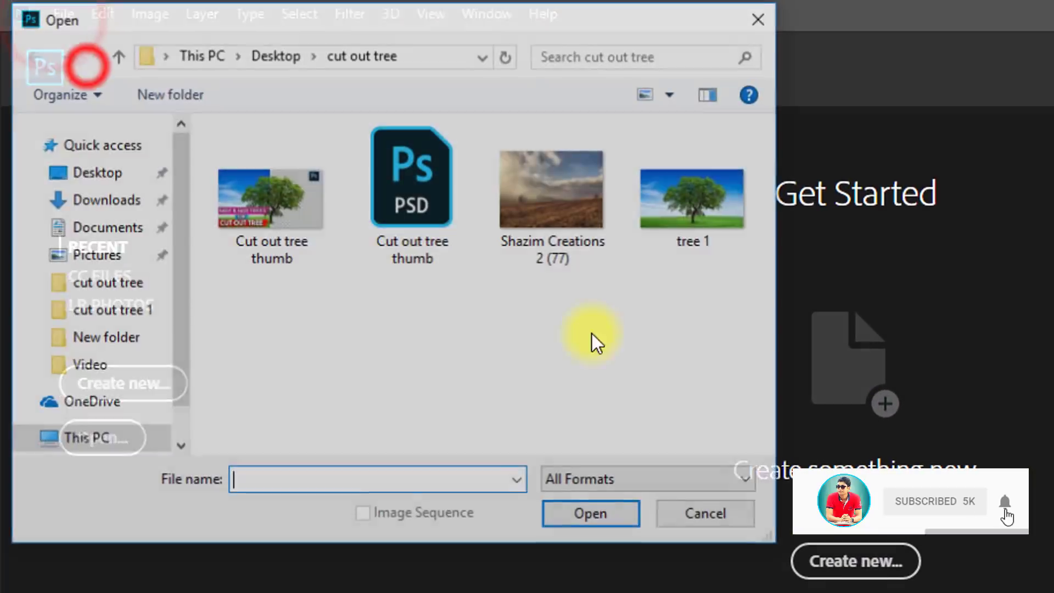
click(741, 218)
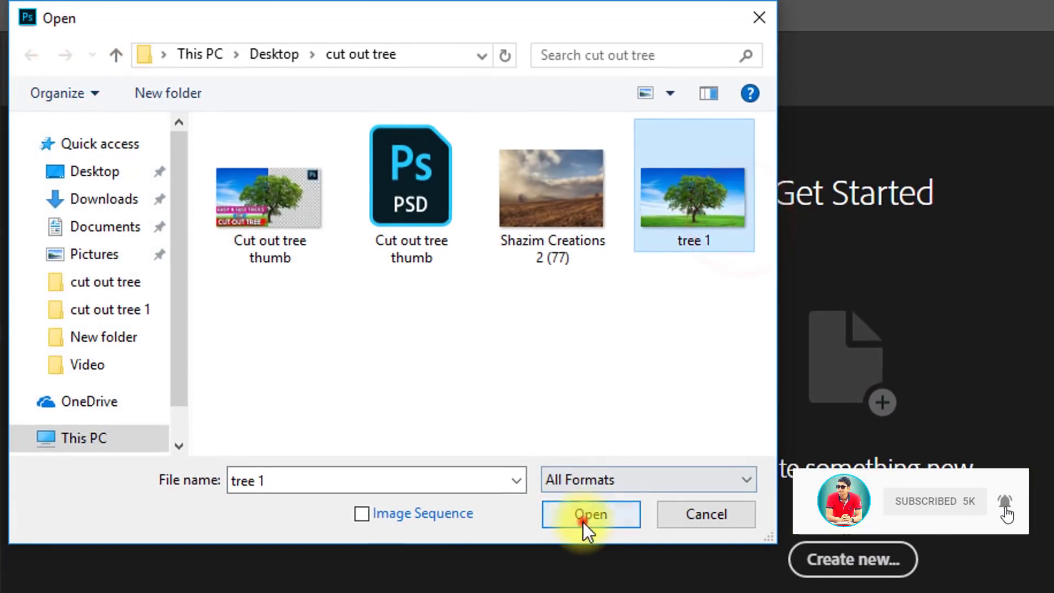
click(584, 521)
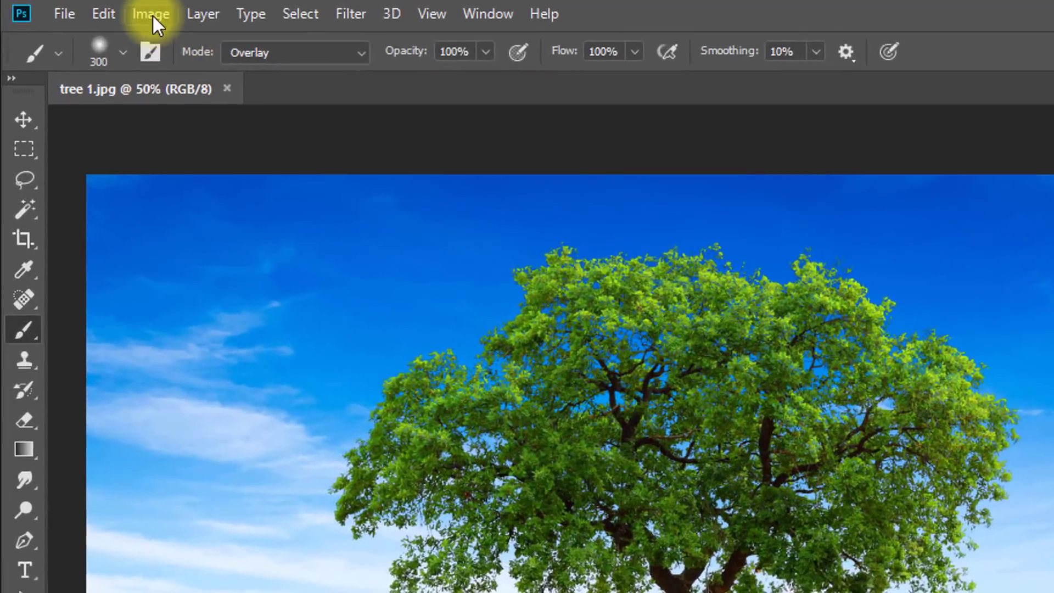
Start a Calculations operation on the Background layer, using Red as the first source channel and Blue as the second
click(100, 9)
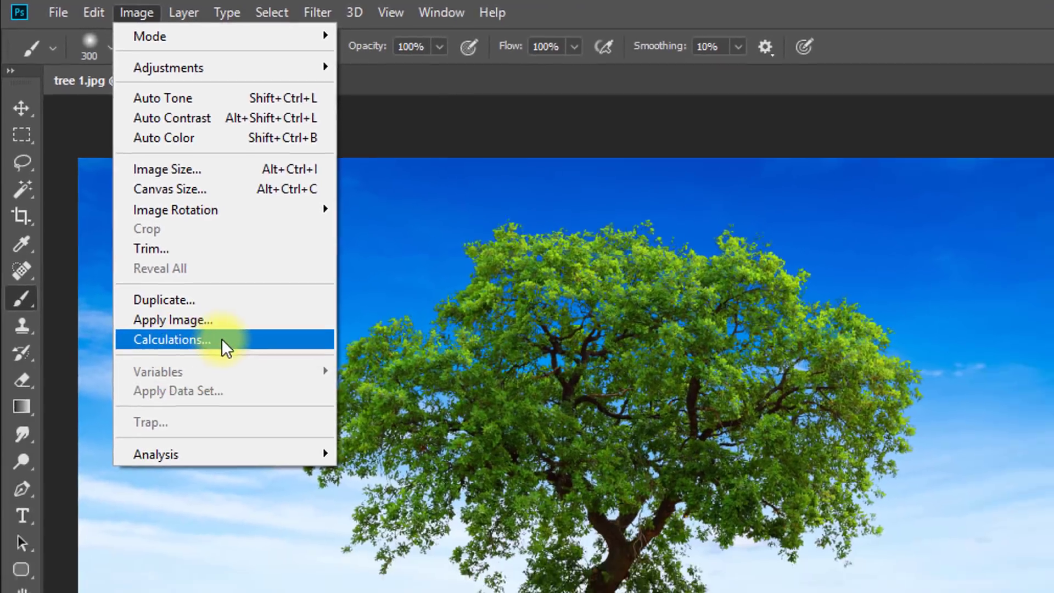
click(208, 411)
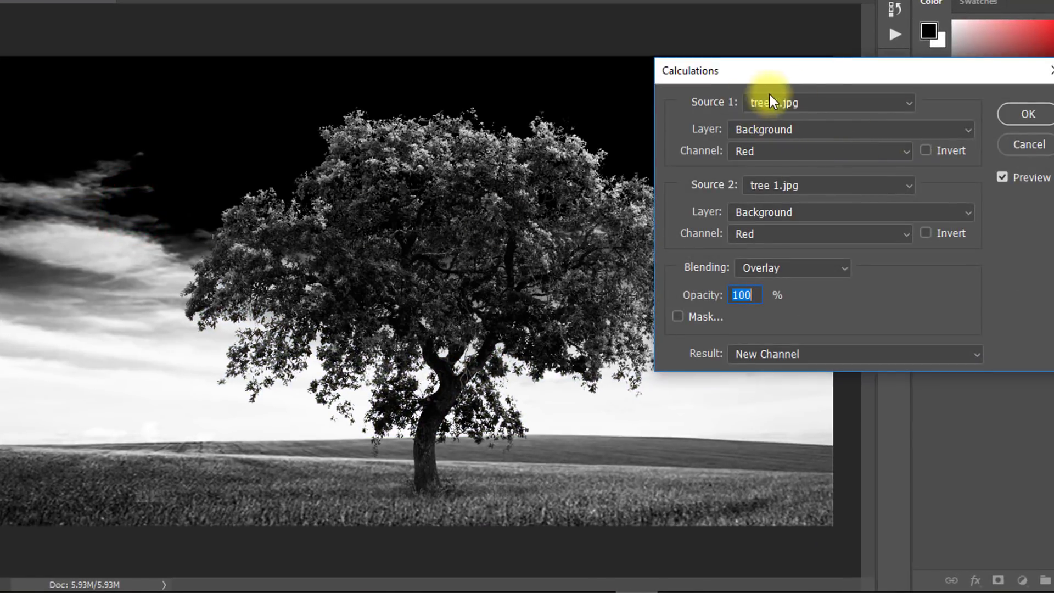
click(832, 97)
click(832, 97)
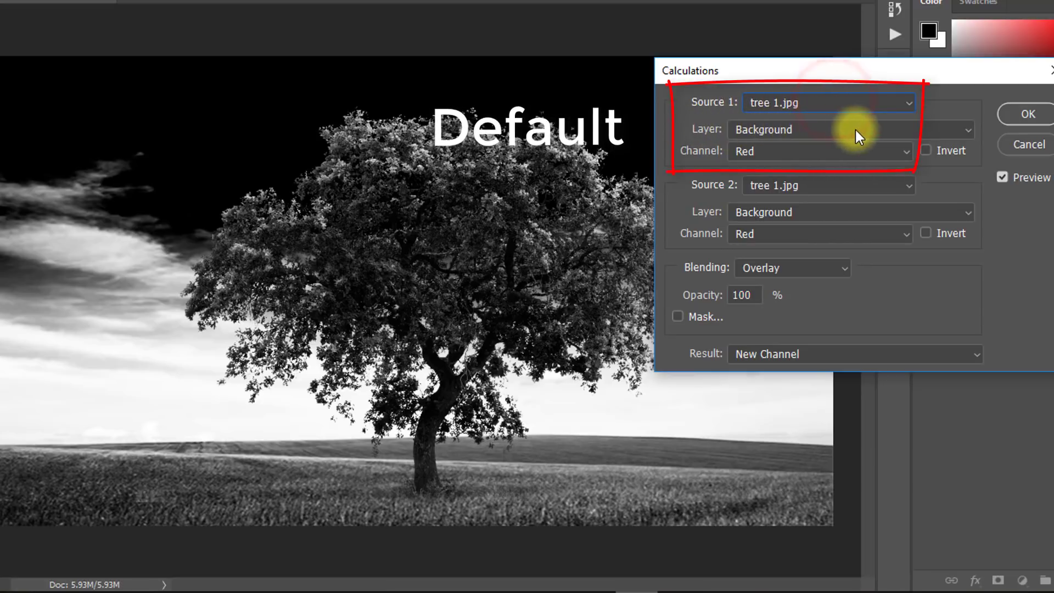
click(831, 157)
click(739, 180)
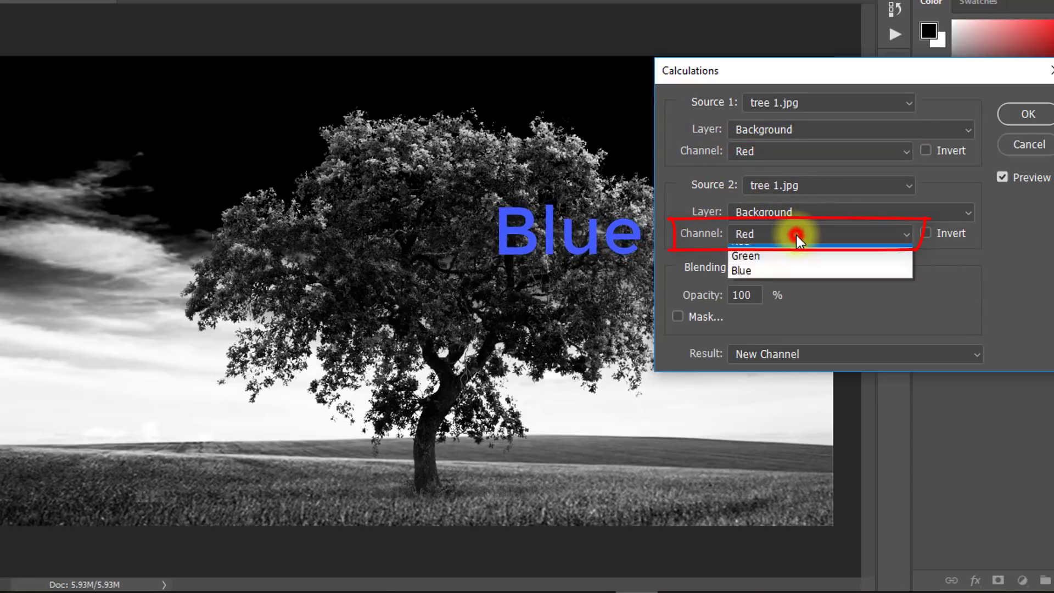
click(739, 294)
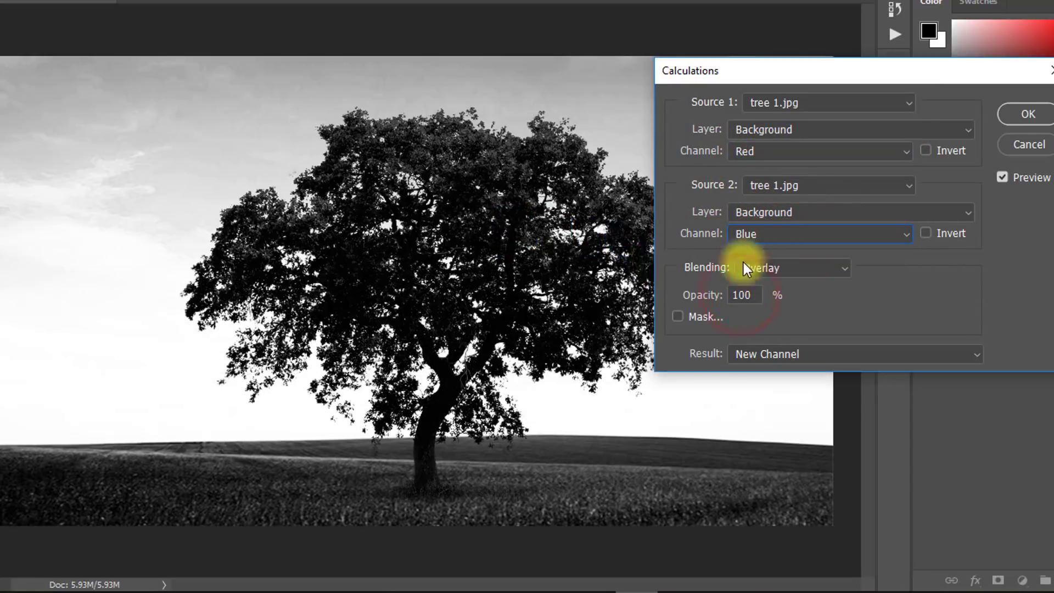
Compare the Darken, Multiply, Color Burn and Screen blending modes in the calculation and return to Overlay
click(744, 268)
click(766, 6)
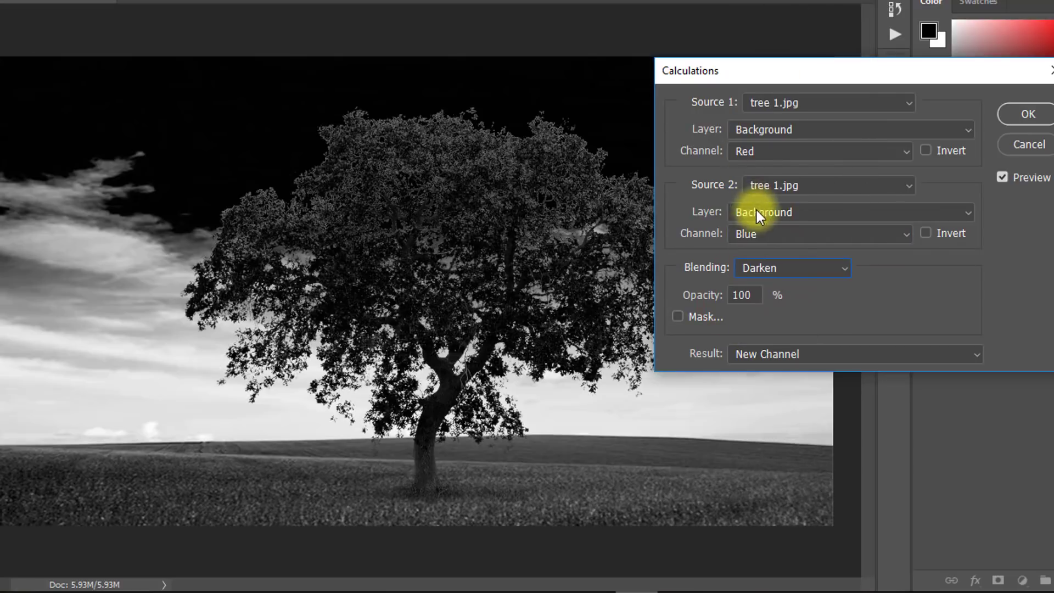
scroll(780, 266, down, 1)
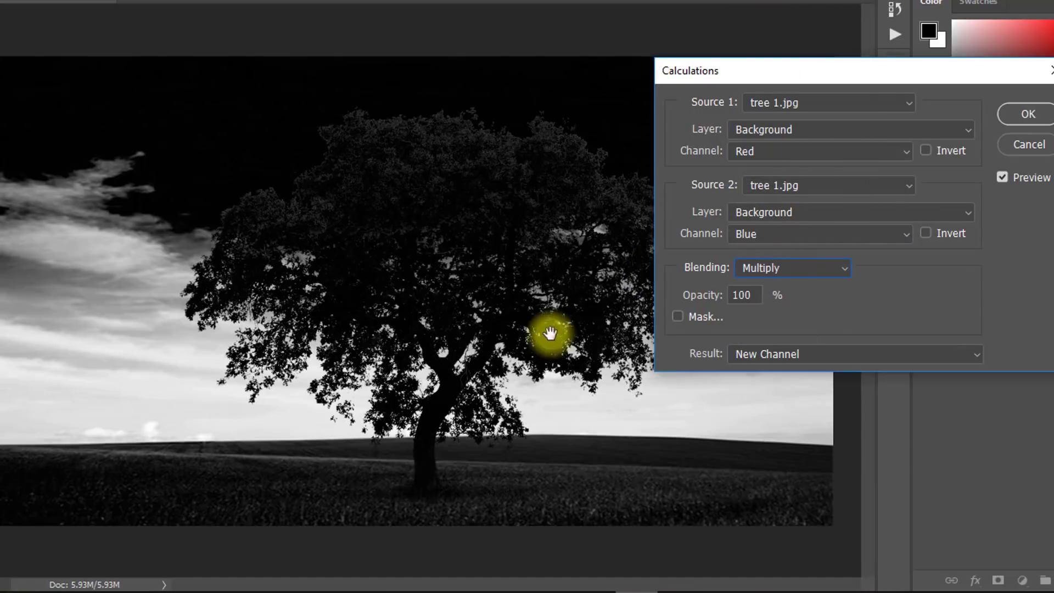
scroll(808, 268, down, 3)
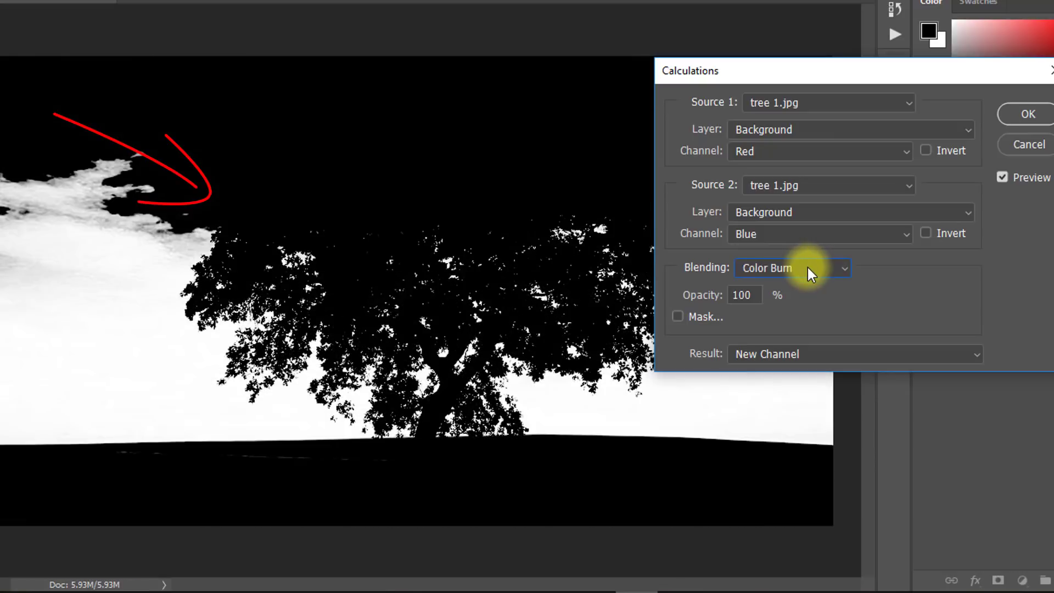
scroll(808, 268, down, 3)
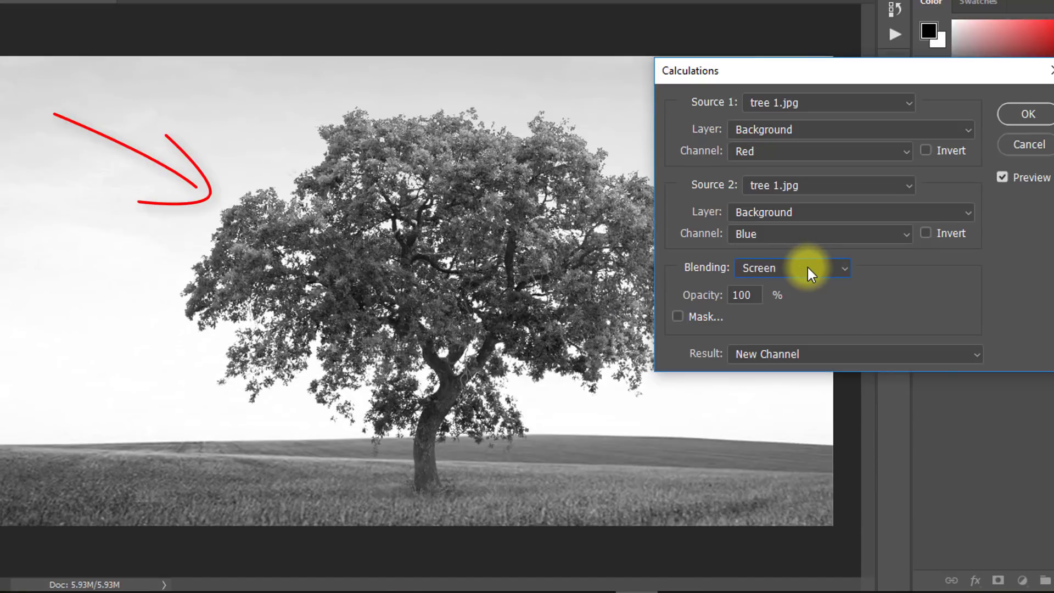
scroll(808, 268, down, 3)
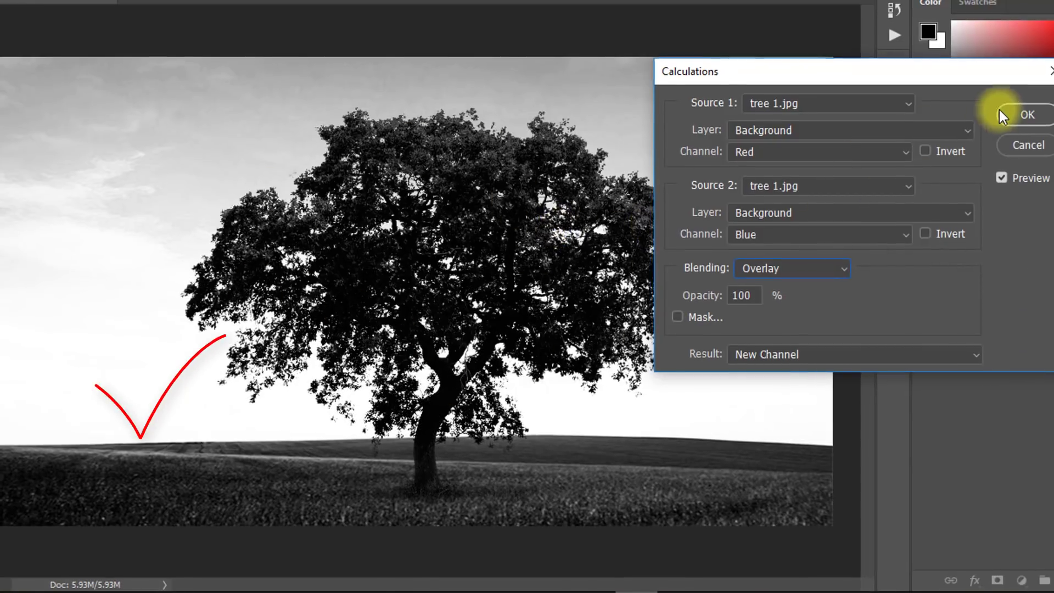
Apply the Overlay calculation as a new channel and display the image's channels
click(1028, 113)
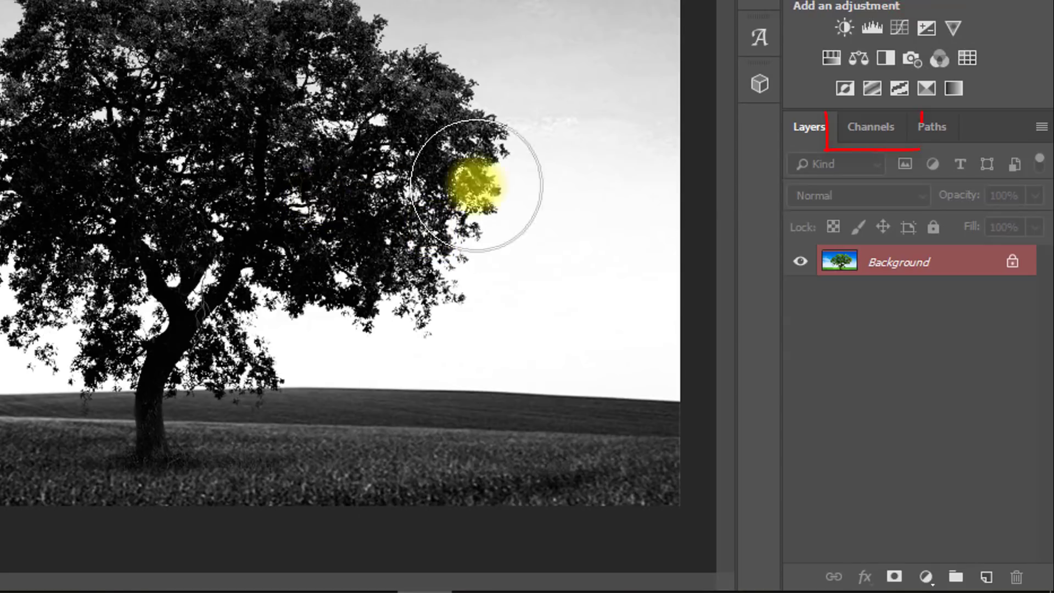
click(874, 128)
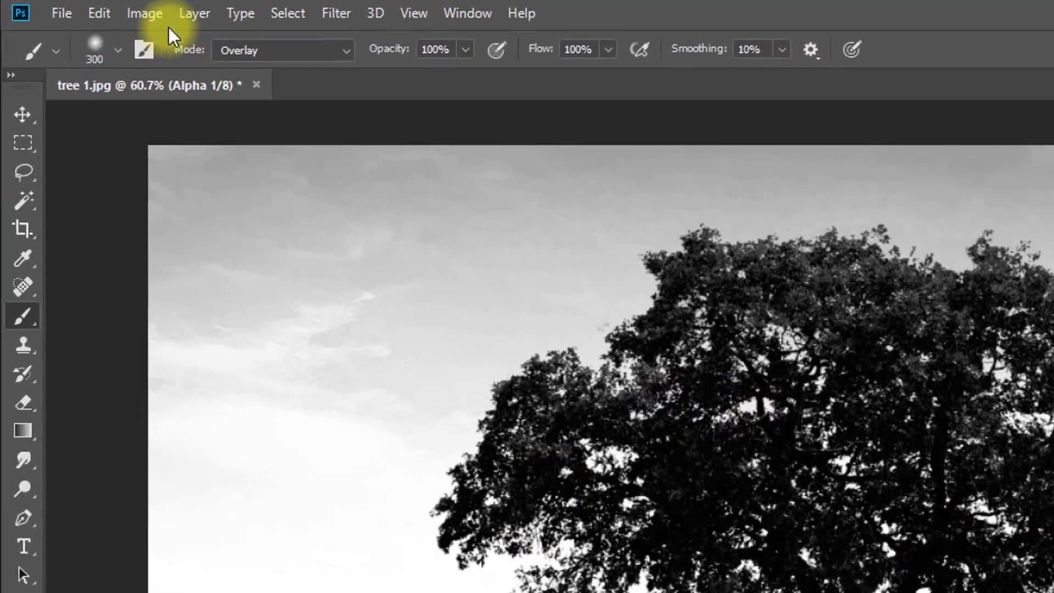
Apply Levels to the Alpha 1 channel with input levels of 81, 1.50 and 224 to darken the tree and whiten the sky
click(101, 9)
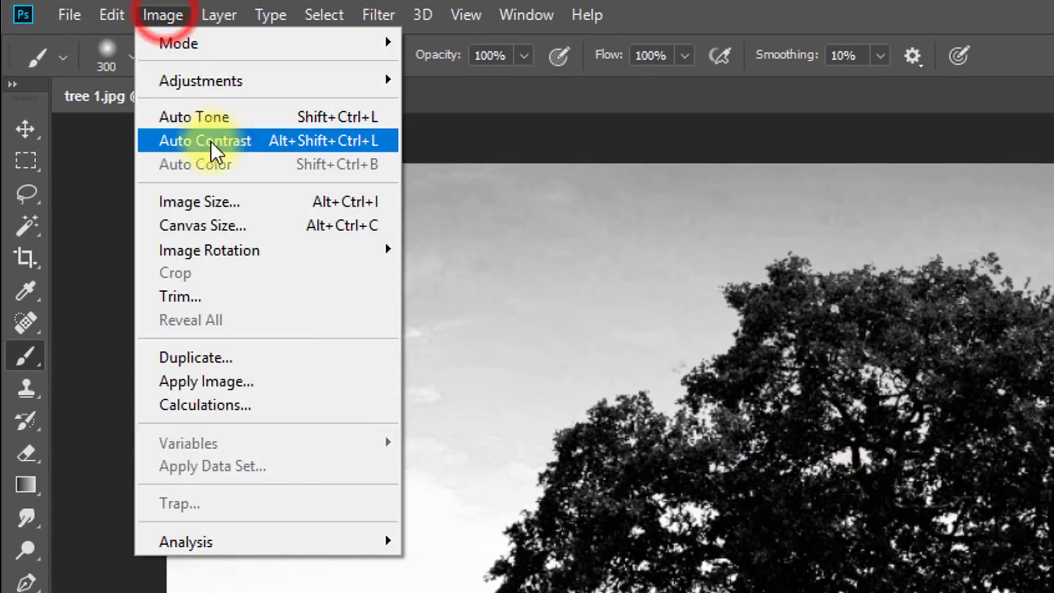
click(226, 82)
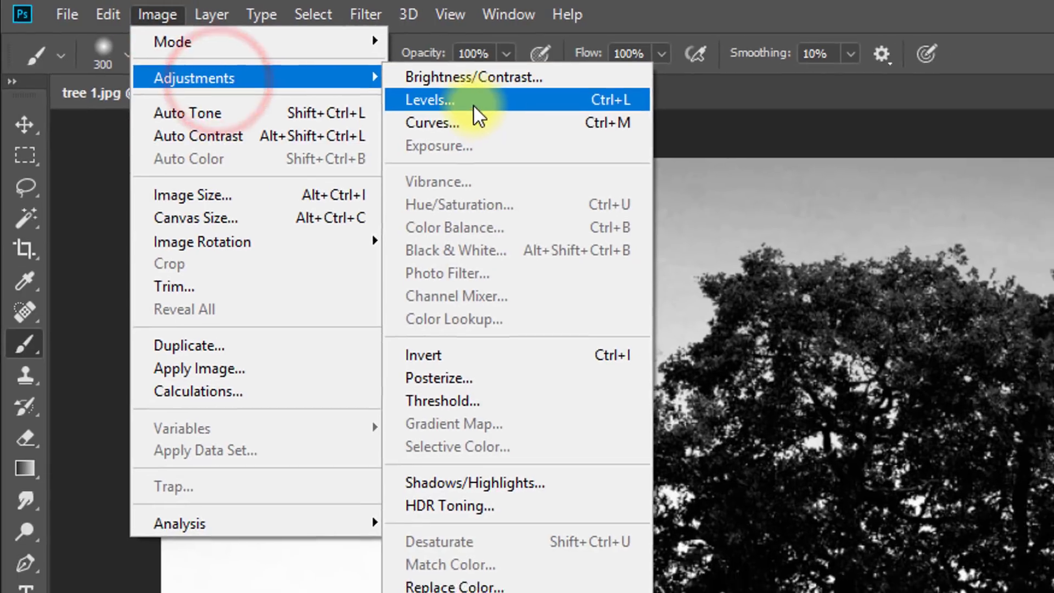
click(474, 104)
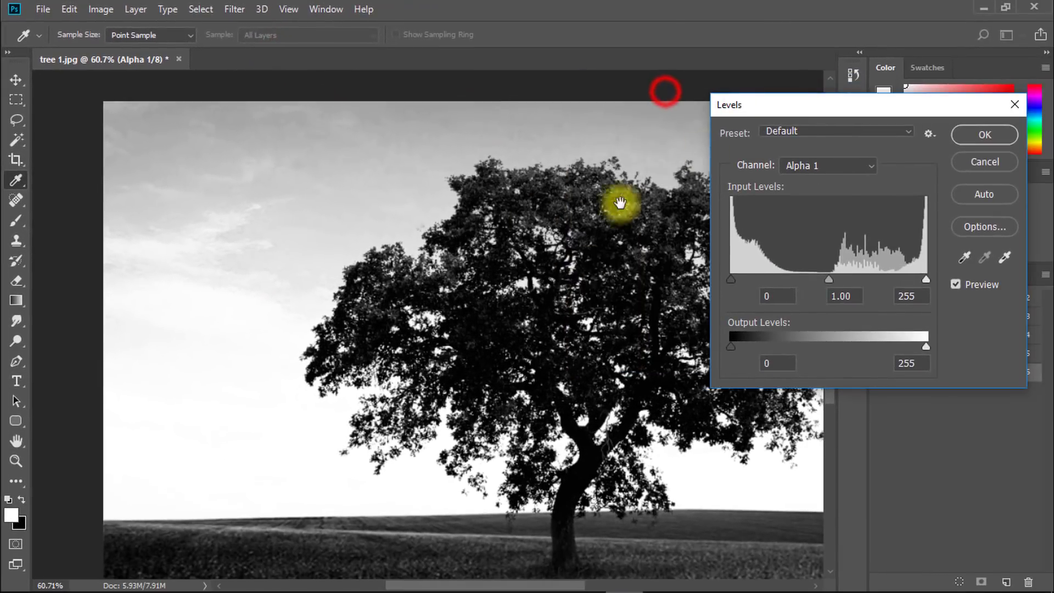
key(ctrl+minus)
drag(590, 231, 575, 192)
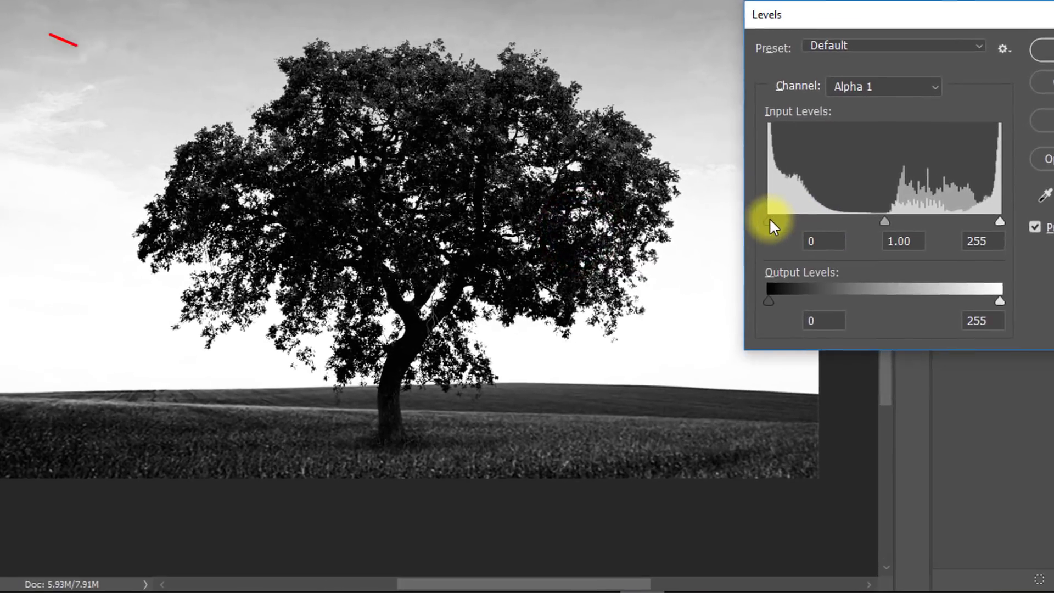
drag(769, 219, 840, 216)
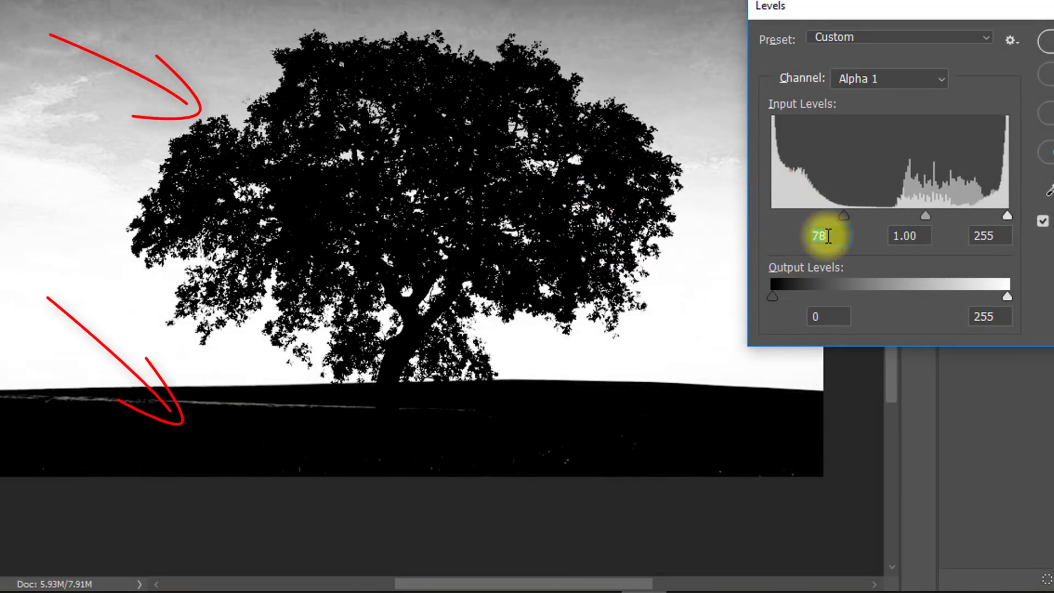
mouse_move(844, 216)
mouse_down()
mouse_move(821, 214)
mouse_move(847, 216)
mouse_up()
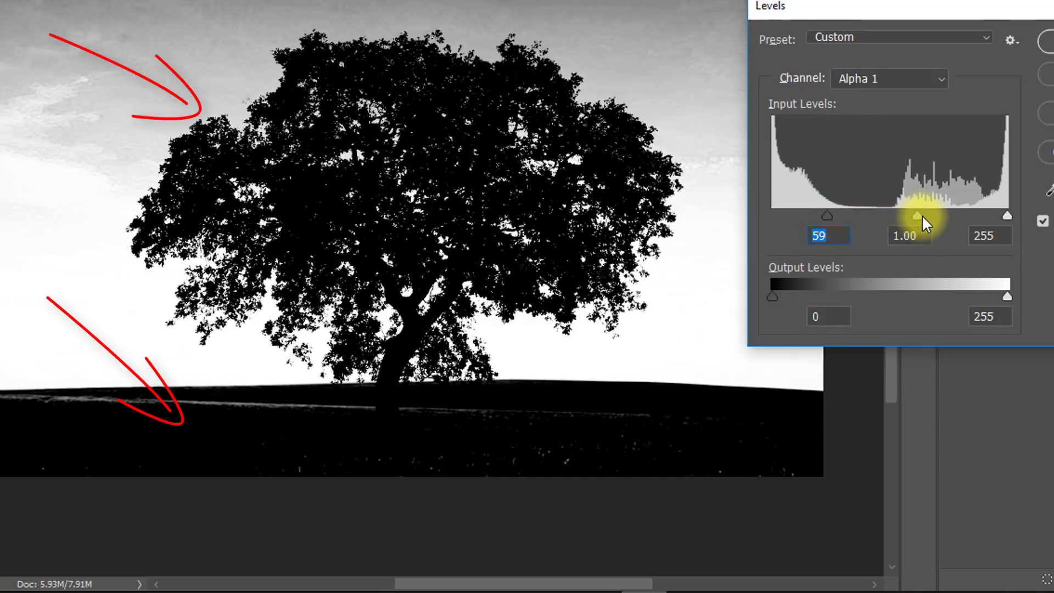
drag(917, 216, 891, 214)
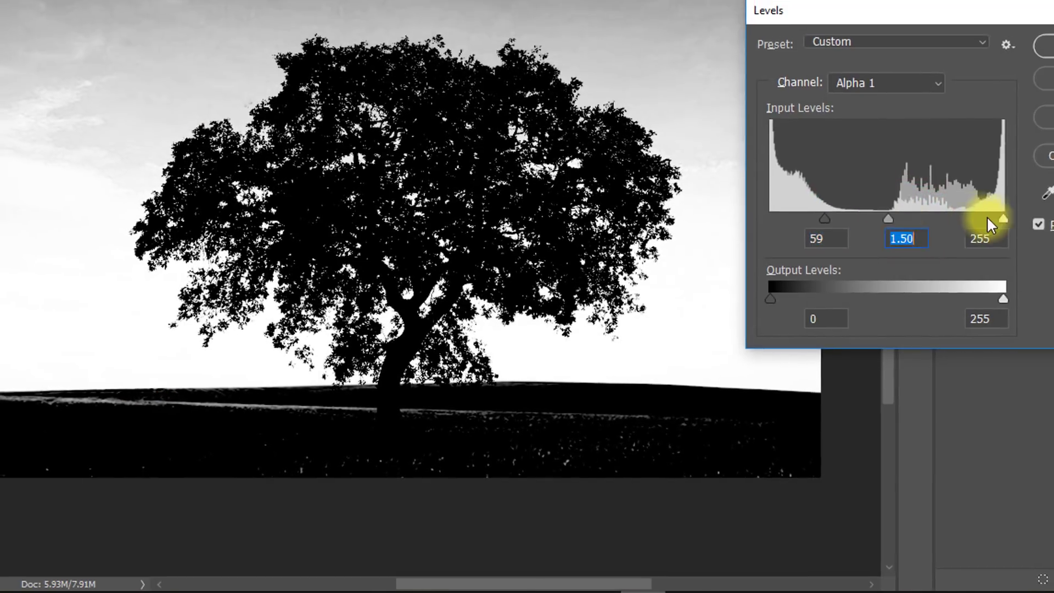
drag(1007, 216, 977, 215)
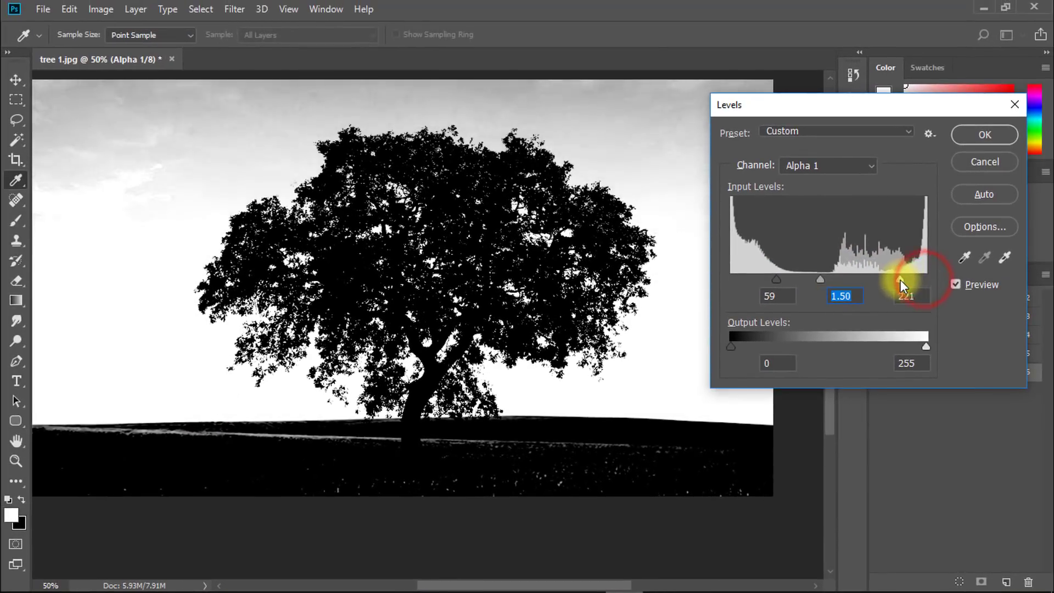
drag(901, 279, 902, 279)
drag(776, 276, 793, 278)
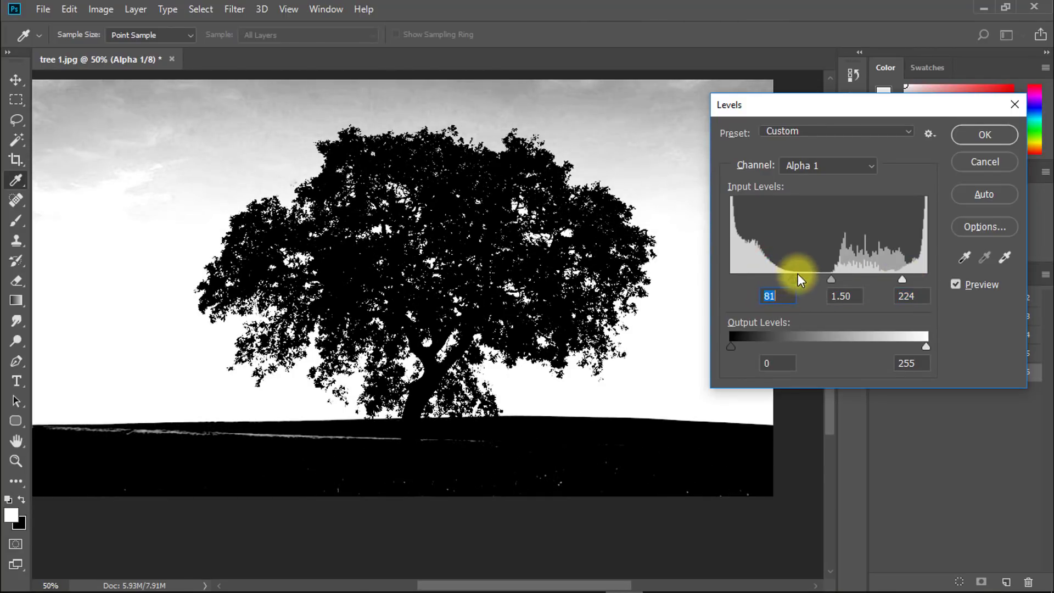
click(978, 134)
Set up the Brush Tool with Overlay mode for painting on the alpha channel
key(b)
scroll(464, 295, up, 1)
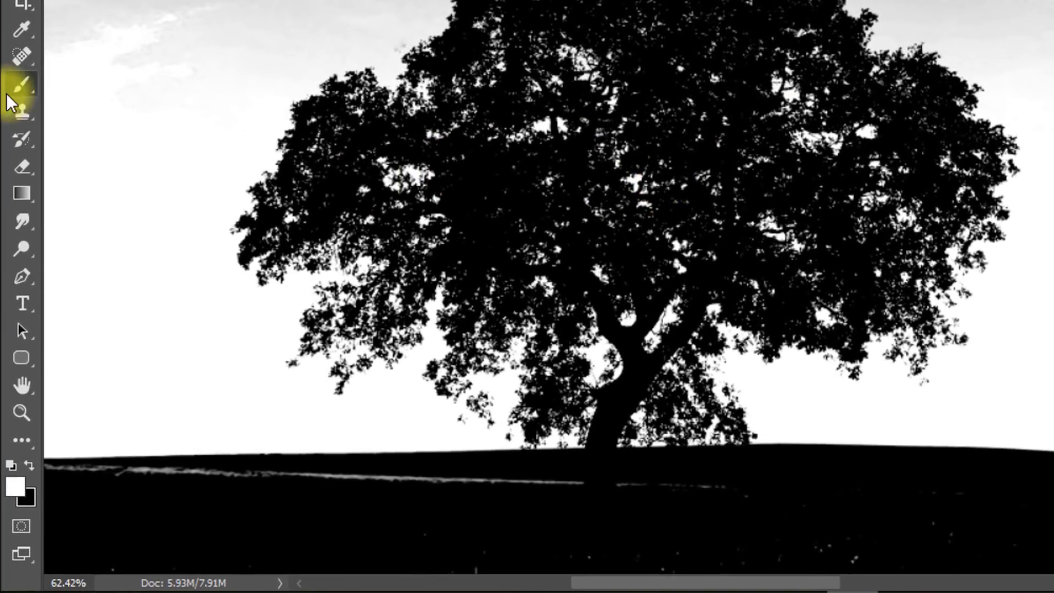
right_click(19, 137)
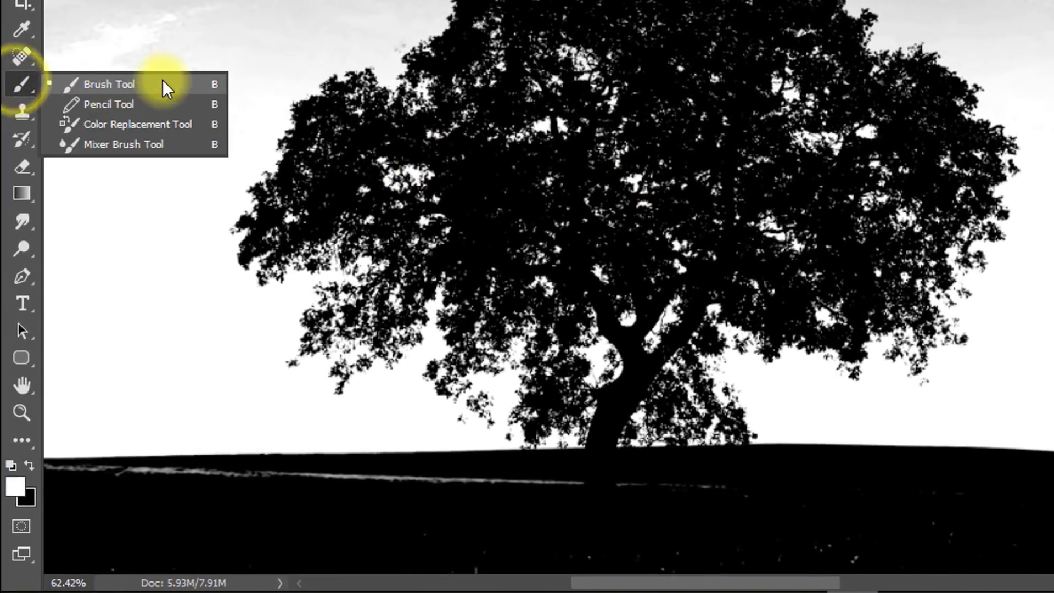
click(99, 135)
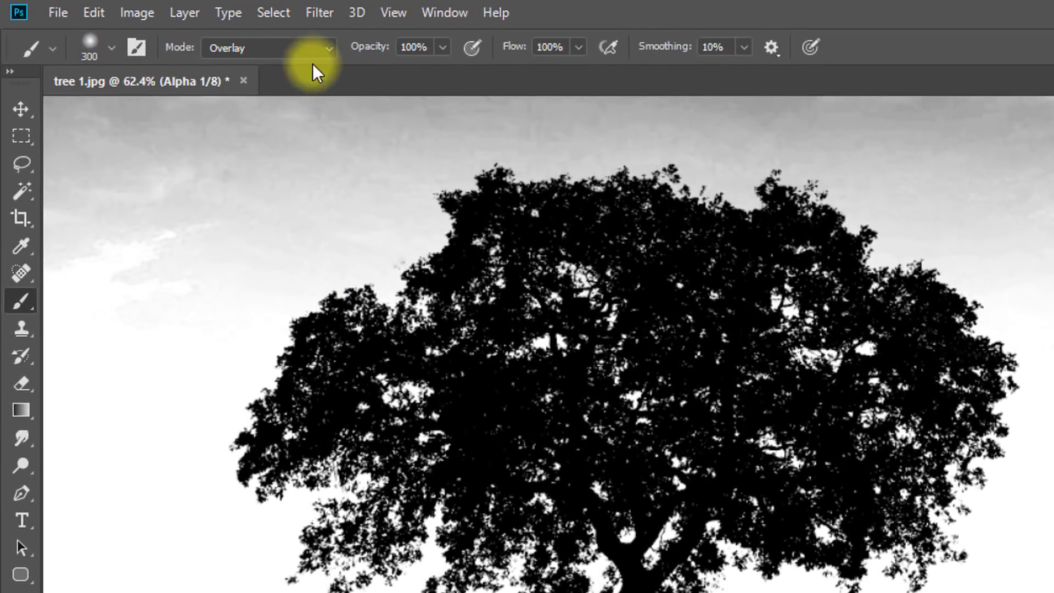
click(294, 52)
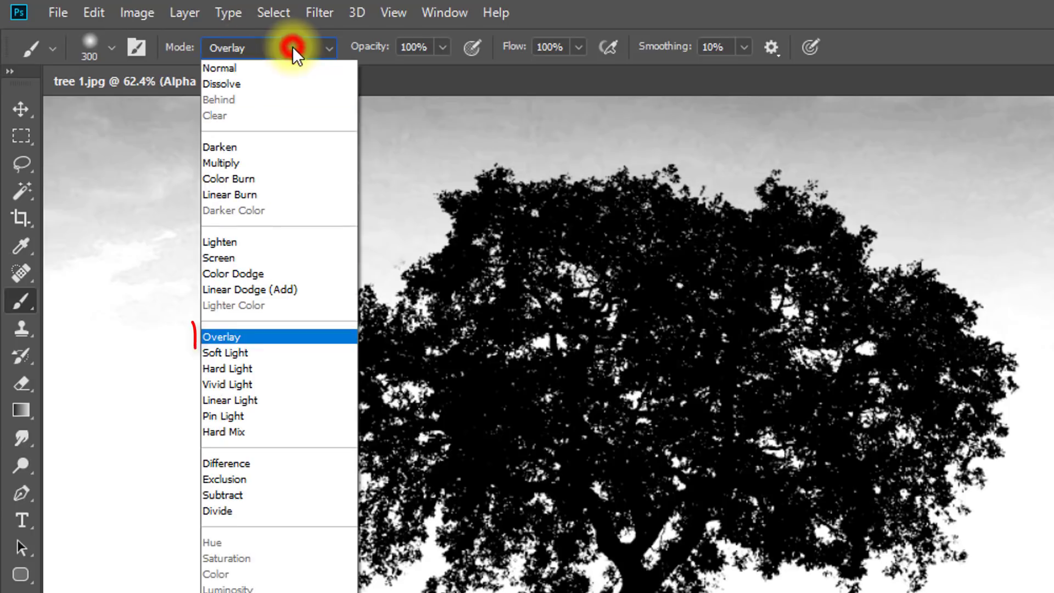
click(245, 337)
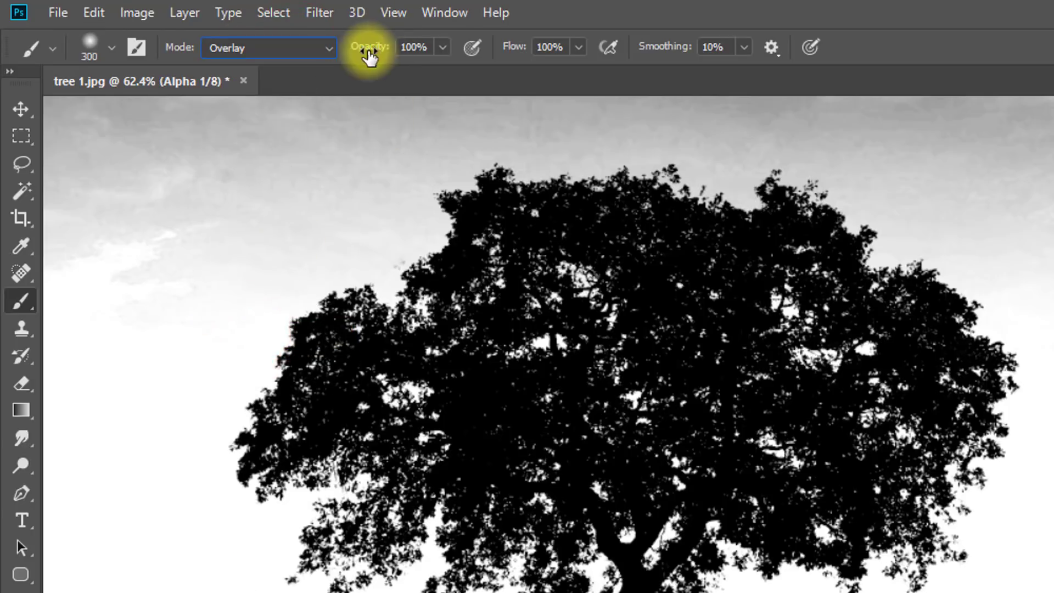
drag(514, 46, 560, 47)
Paint white with the 300-pixel Overlay brush over the sky left of the tree and the gaps between its leaves
mouse_move(485, 350)
mouse_down()
mouse_move(460, 348)
mouse_move(554, 347)
mouse_up()
mouse_move(454, 224)
mouse_down()
mouse_move(343, 214)
mouse_move(442, 234)
mouse_move(251, 193)
mouse_move(266, 177)
mouse_move(237, 236)
mouse_move(244, 247)
mouse_move(583, 160)
mouse_move(516, 283)
mouse_move(523, 305)
mouse_move(640, 319)
mouse_up()
double_click(646, 338)
click(689, 381)
click(730, 433)
click(744, 459)
click(779, 477)
click(784, 429)
click(846, 451)
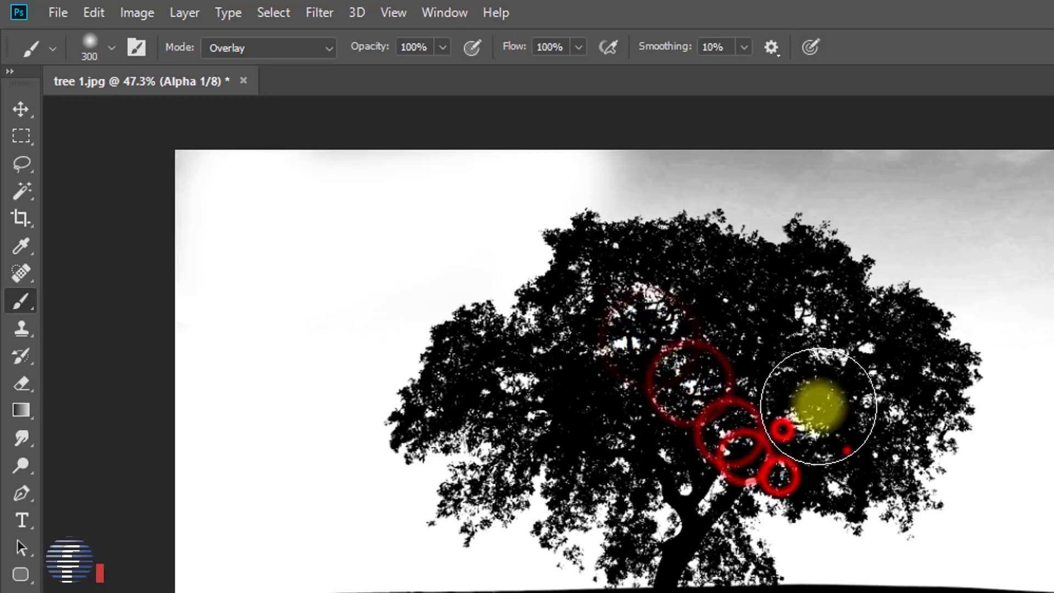
click(866, 460)
click(734, 523)
click(486, 495)
click(513, 509)
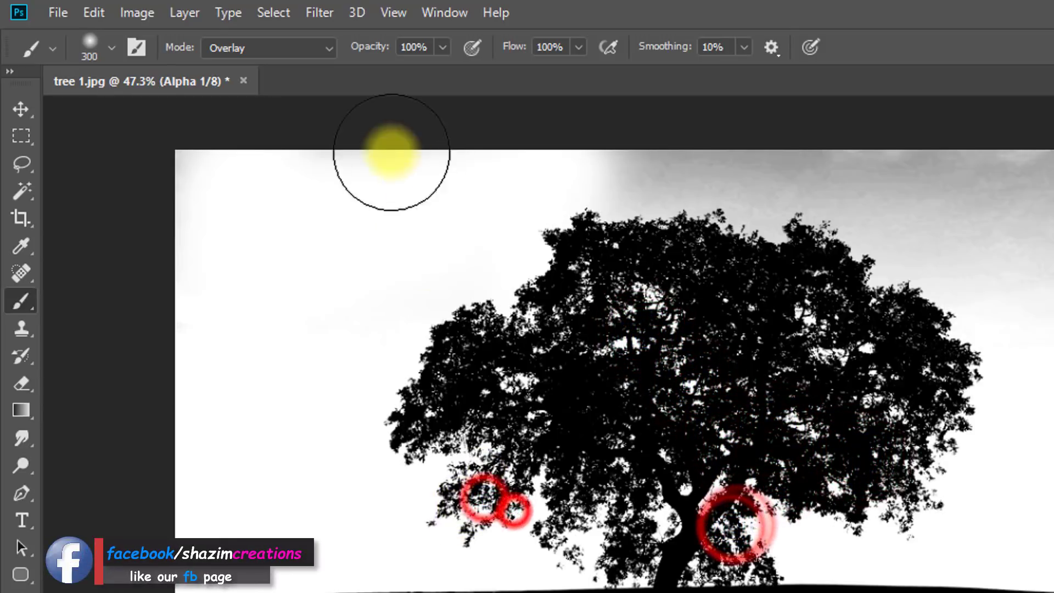
Try painting white over the tree's upper left in Normal mode, undo the stroke, and return the brush to Overlay
click(265, 44)
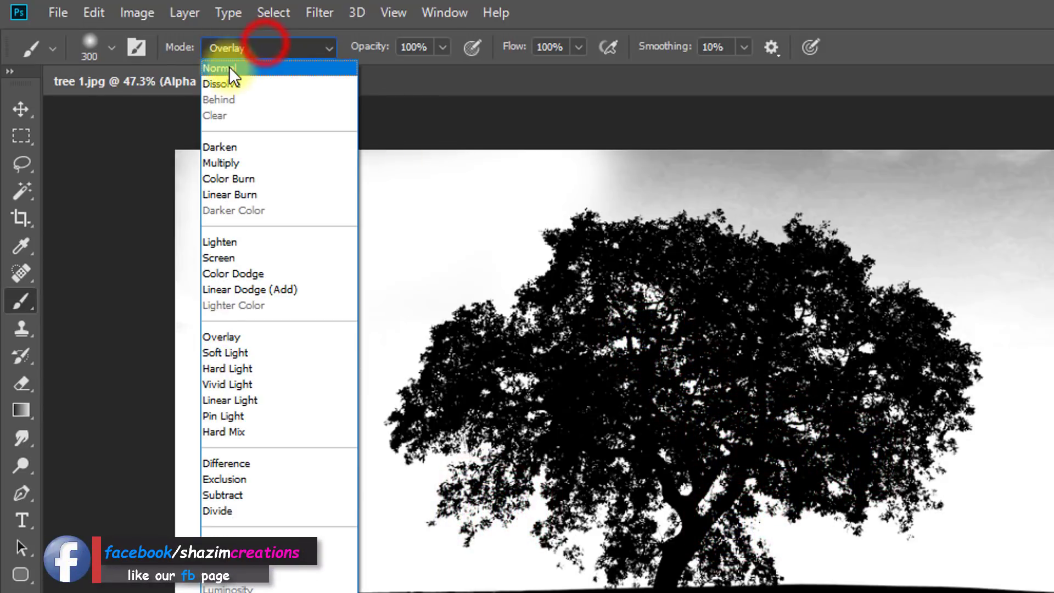
click(230, 67)
mouse_move(444, 271)
mouse_down()
mouse_move(549, 294)
mouse_move(566, 331)
mouse_move(585, 324)
mouse_up()
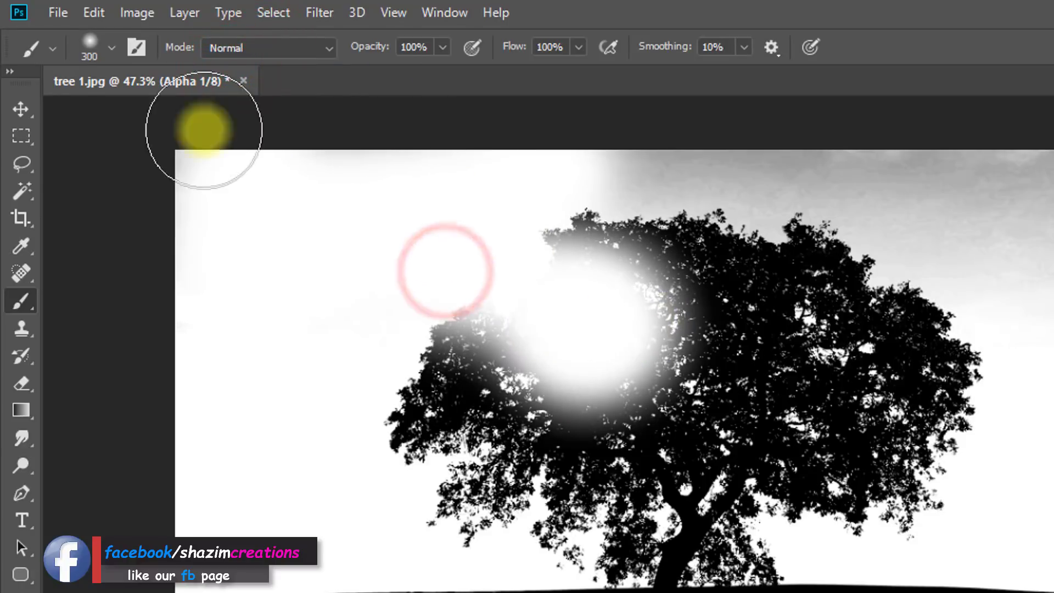
click(242, 44)
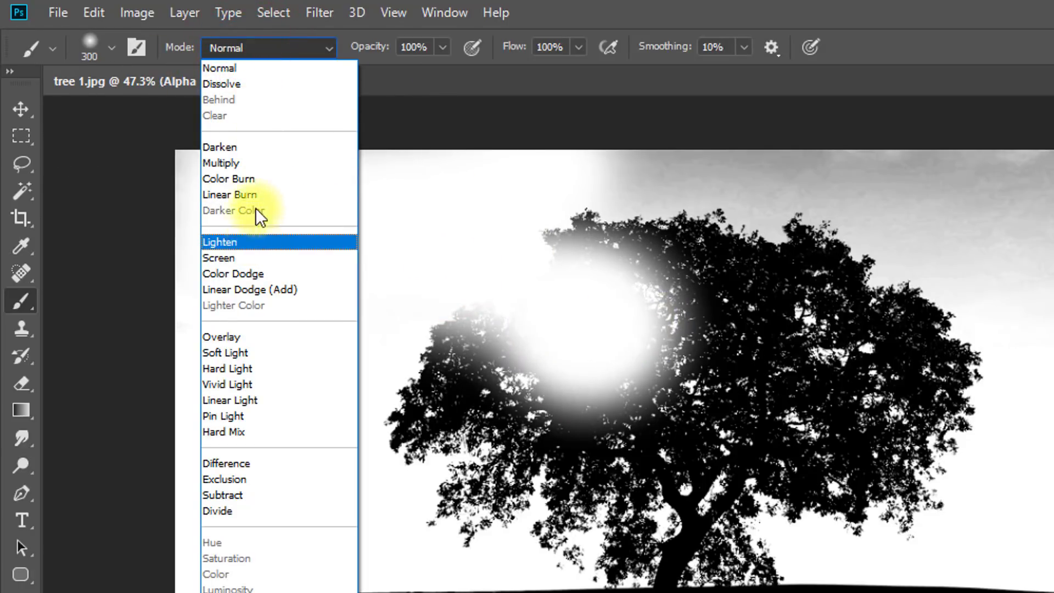
click(248, 337)
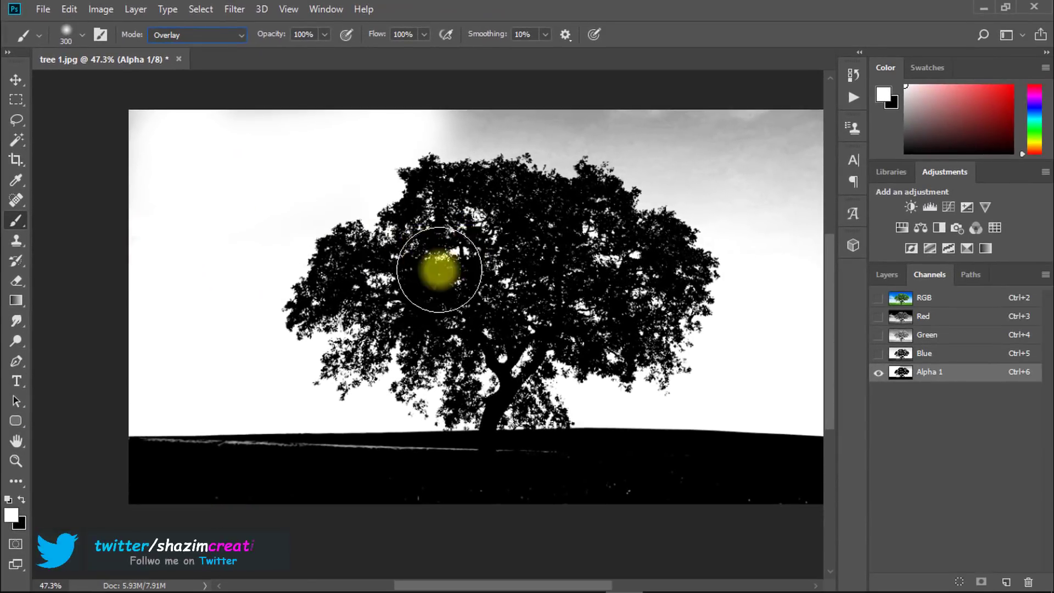
Paint white with the 300-pixel Overlay brush over the grey sky above and to the right of the tree
drag(482, 180, 559, 237)
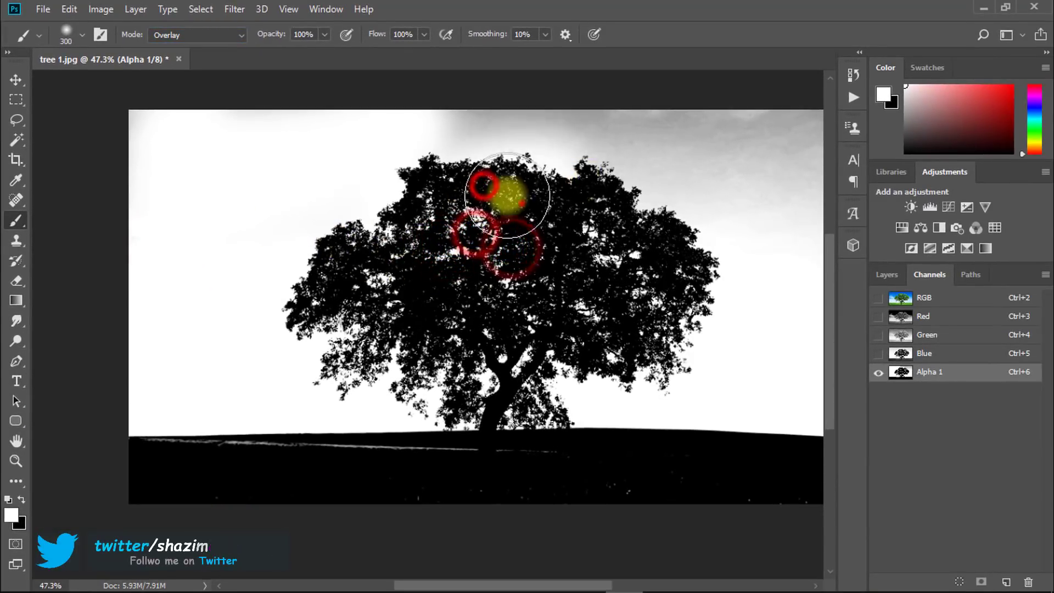
drag(522, 204, 598, 245)
mouse_move(604, 227)
mouse_down()
mouse_move(659, 185)
mouse_move(585, 124)
mouse_move(700, 156)
mouse_move(749, 207)
mouse_move(690, 212)
mouse_move(822, 119)
mouse_move(686, 101)
mouse_move(714, 108)
mouse_move(781, 213)
mouse_move(784, 296)
mouse_up()
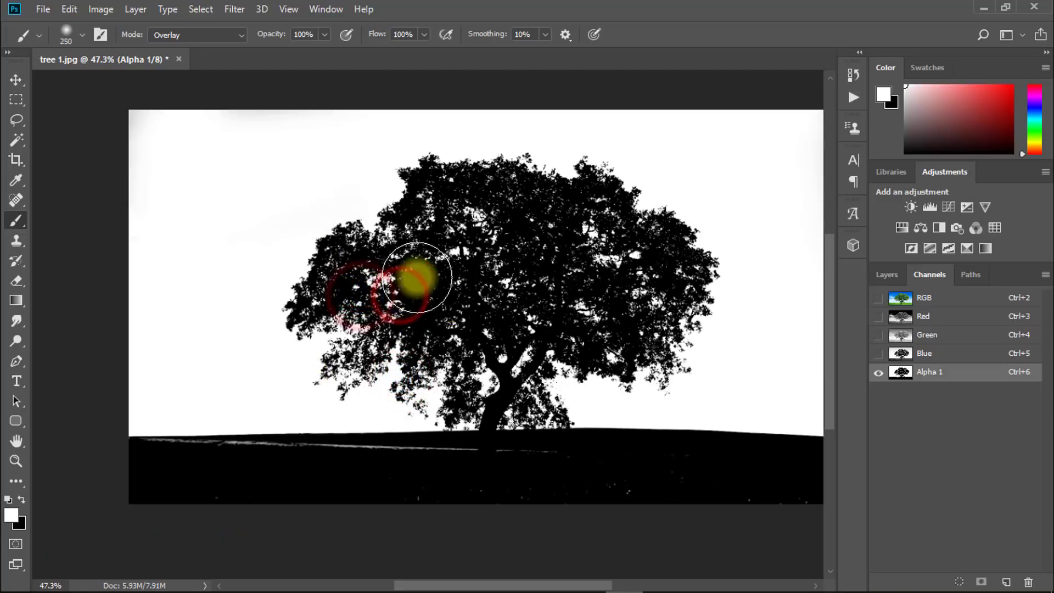
Dab white with a 250-pixel Overlay brush over the gaps between the leaves in the crown and around the trunk
click(415, 236)
click(582, 267)
click(605, 275)
click(561, 304)
click(610, 357)
click(558, 372)
click(508, 374)
click(491, 386)
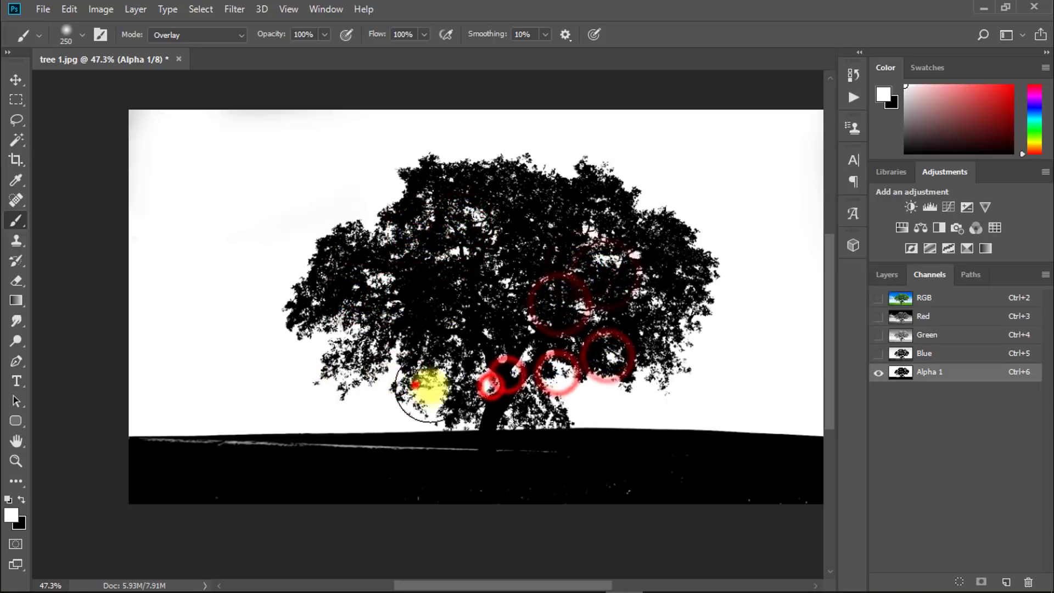
click(534, 401)
click(601, 372)
click(681, 332)
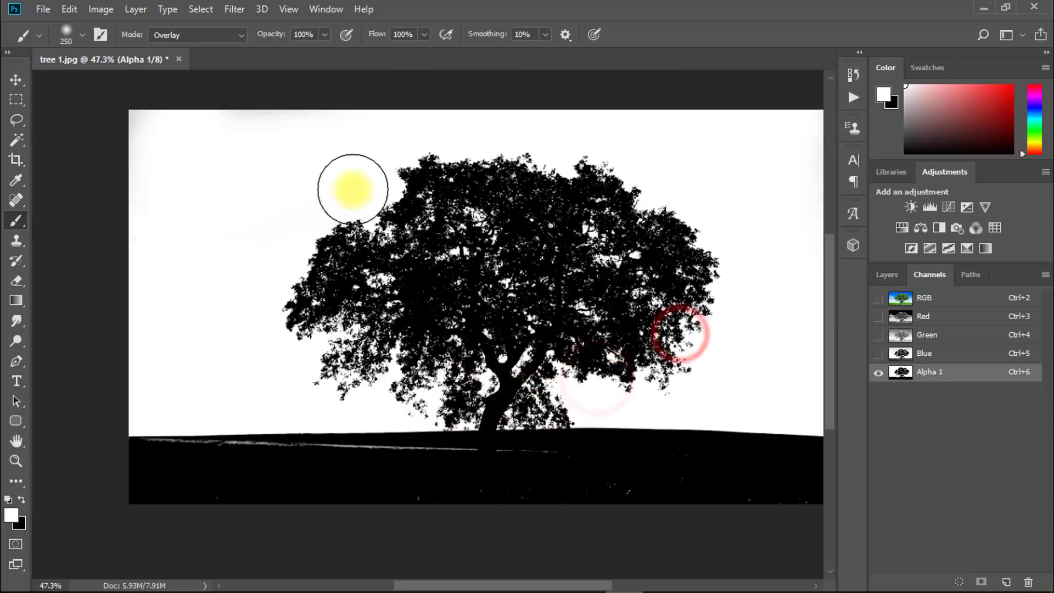
Set the brush to Normal mode with black as the foreground colour for cleaning up the ground
drag(324, 376, 359, 367)
drag(396, 414, 455, 294)
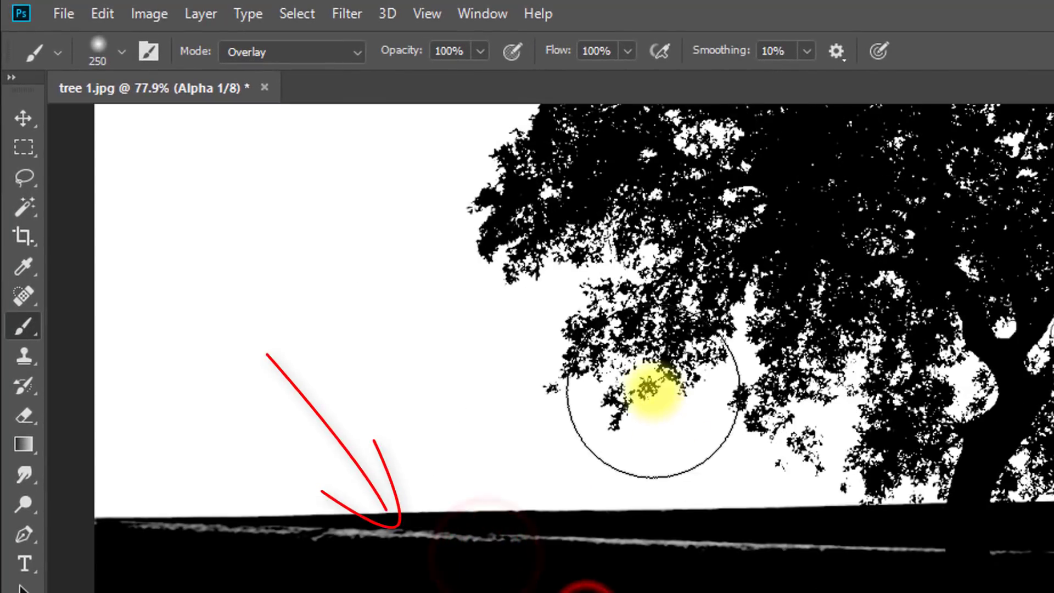
click(437, 265)
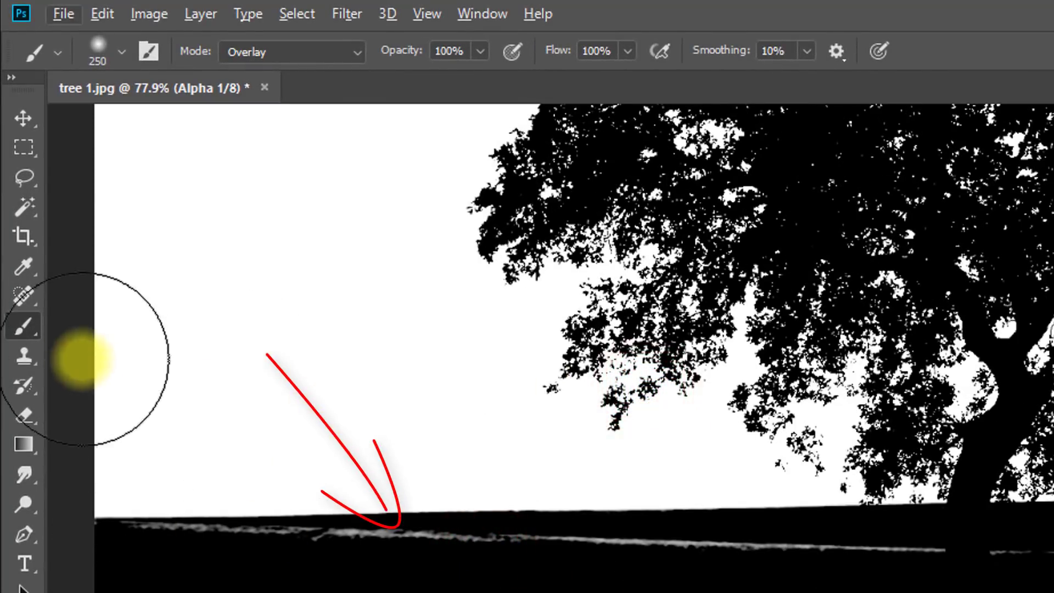
click(289, 52)
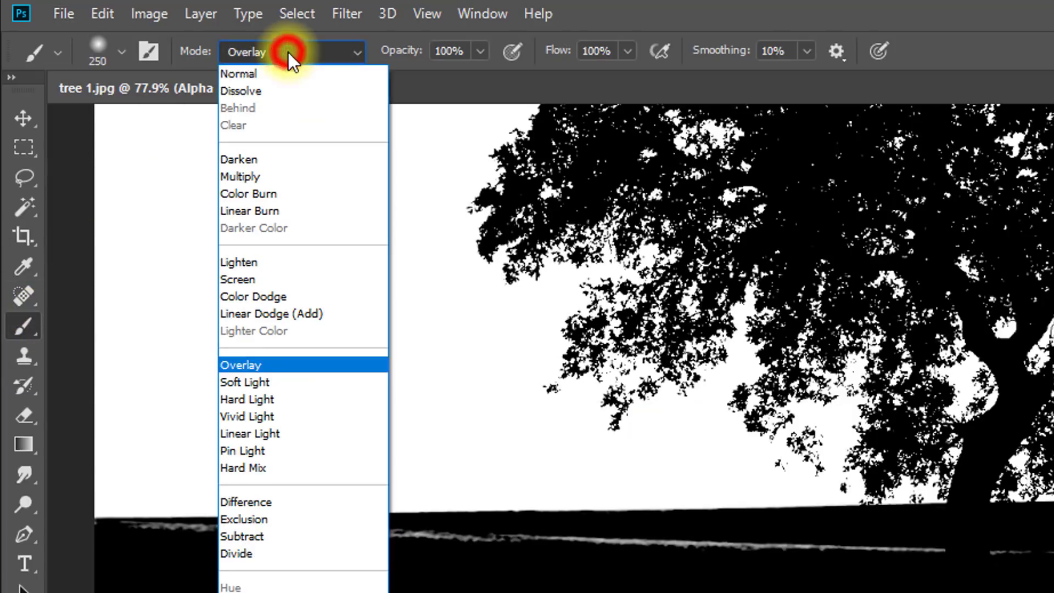
click(249, 71)
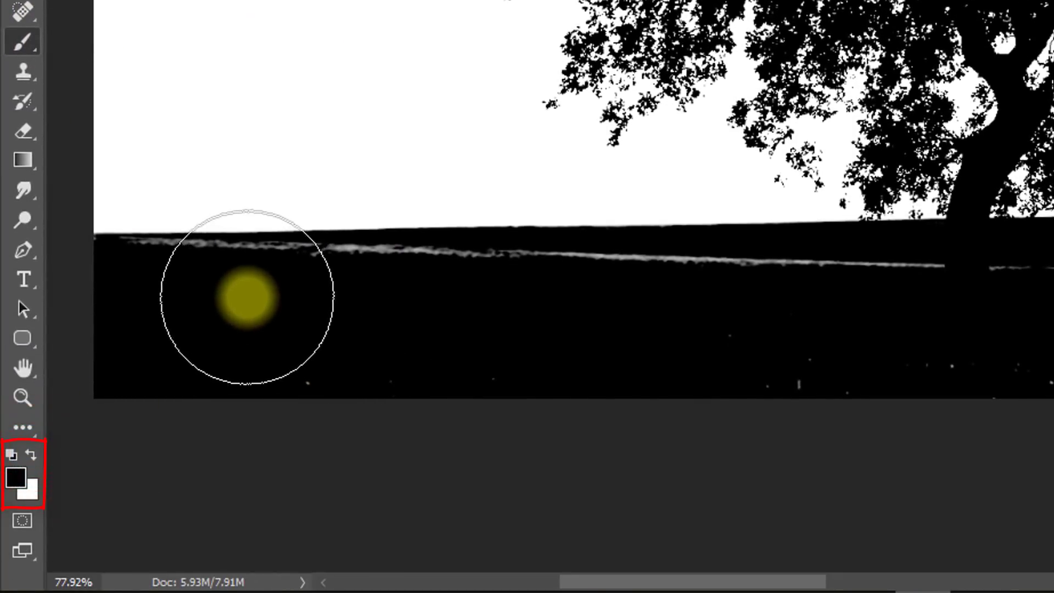
Reduce the brush to 70 pixels and paint black over the light streak along the upper edge of the ground
click(374, 324)
key(bracketleft)
key(bracketleft)
key(bracketleft)
key(bracketleft)
key(bracketleft)
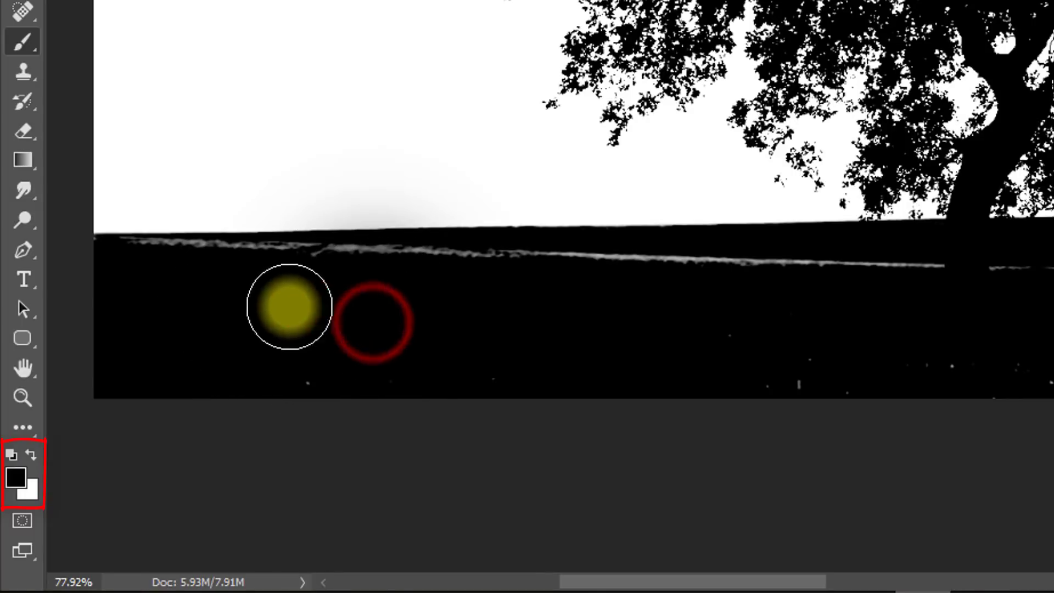
drag(192, 271, 236, 275)
key(bracketleft)
key(bracketleft)
key(bracketleft)
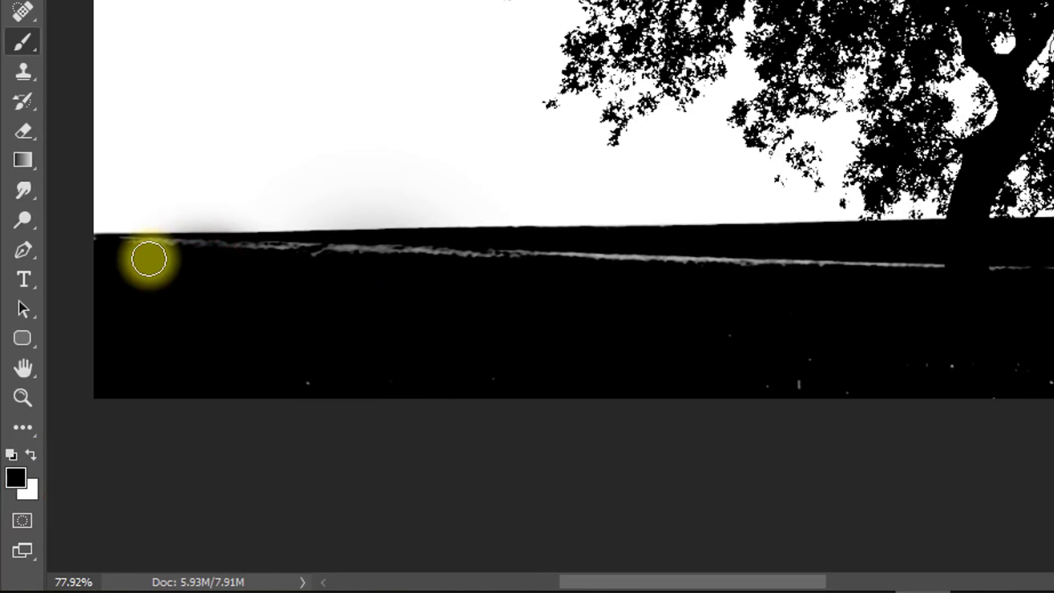
drag(149, 258, 530, 254)
mouse_move(338, 252)
mouse_down()
mouse_move(774, 267)
mouse_move(693, 282)
mouse_move(1053, 281)
mouse_move(836, 324)
mouse_up()
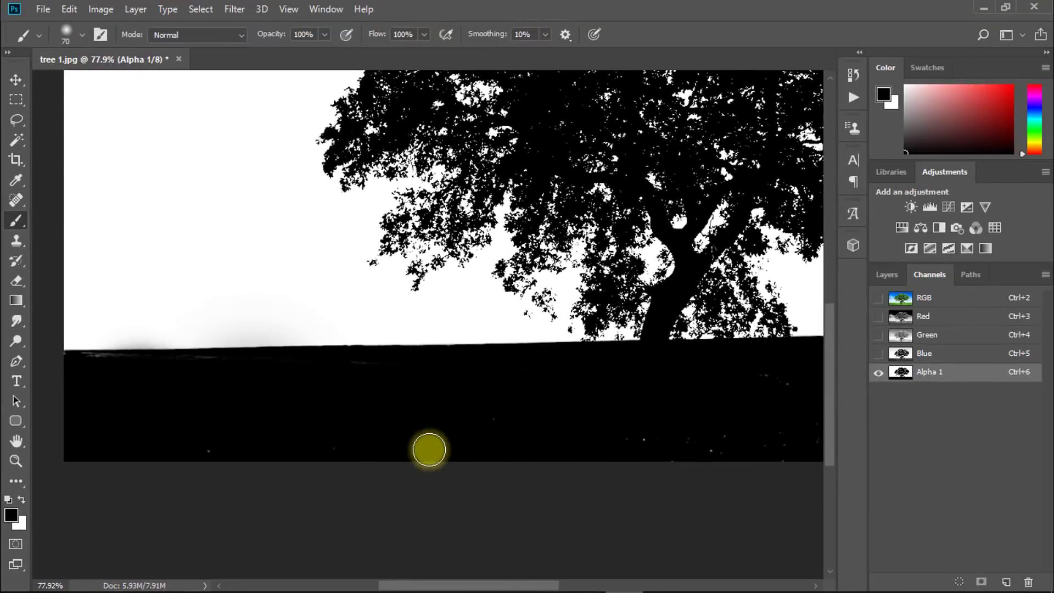
Paint black with a 125-pixel brush over the light specks scattered across the ground
drag(497, 415, 317, 374)
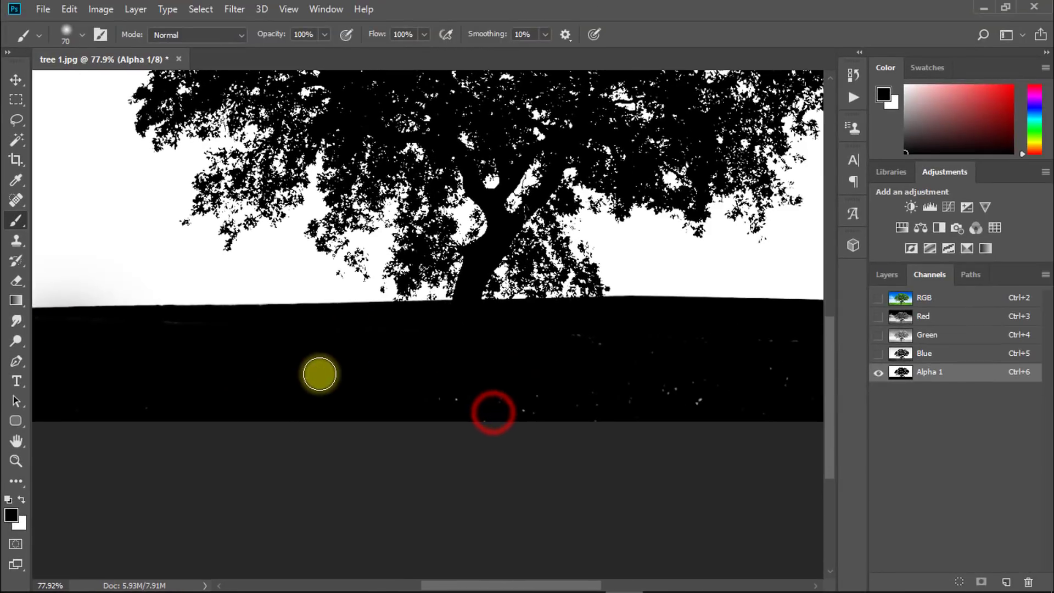
alt+click(654, 374)
drag(681, 365, 775, 365)
drag(727, 364, 604, 350)
drag(650, 357, 753, 380)
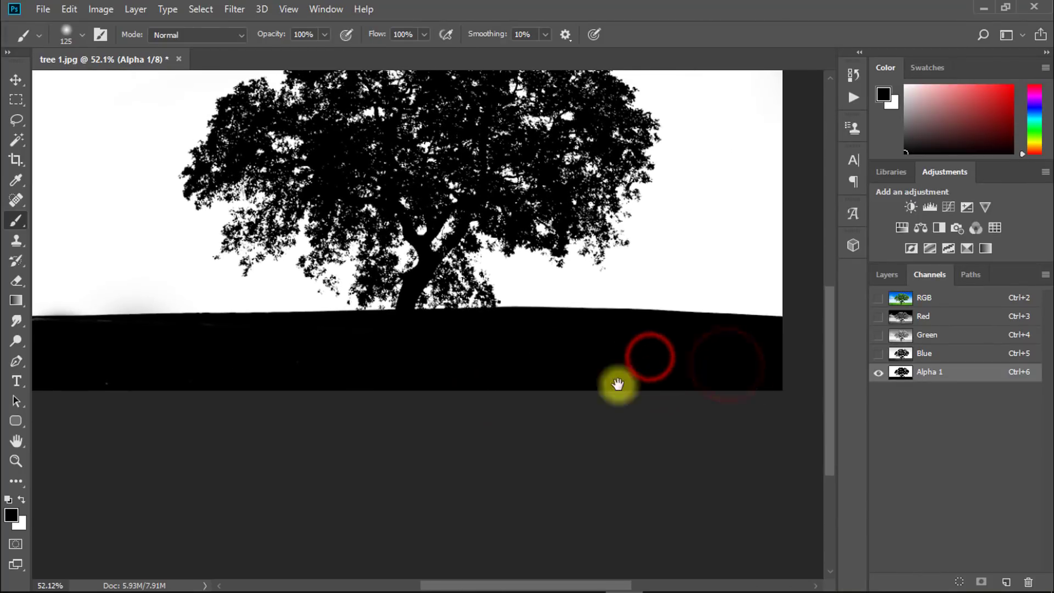
drag(394, 379, 569, 374)
mouse_move(391, 342)
mouse_down()
mouse_move(473, 351)
mouse_move(460, 334)
mouse_move(384, 333)
mouse_up()
drag(474, 312, 452, 327)
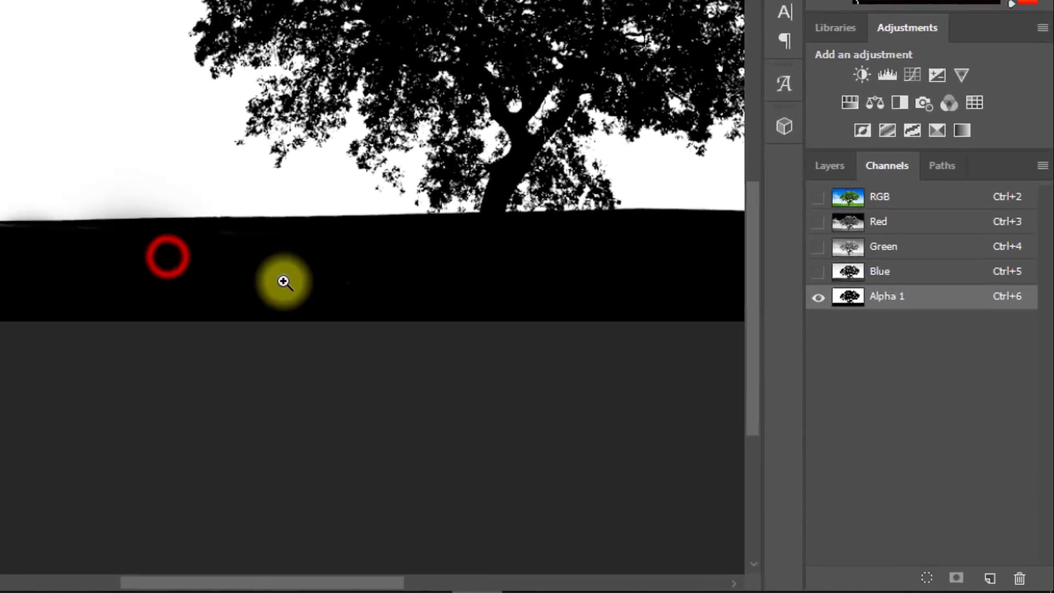
drag(177, 207, 82, 272)
drag(172, 226, 226, 228)
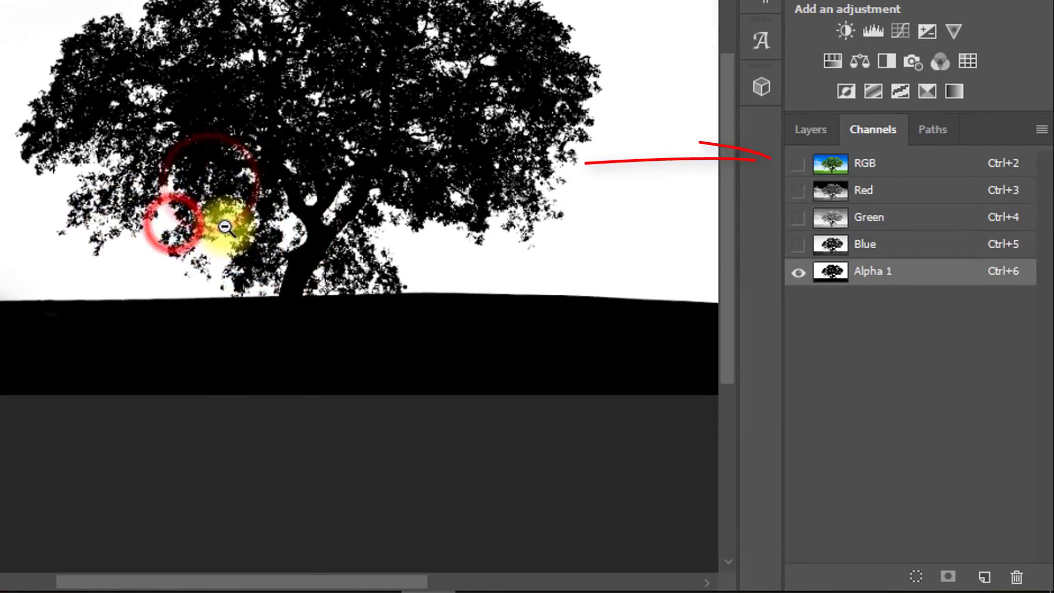
Return to the RGB composite and load the Alpha 1 channel as a new selection
key(ctrl+0)
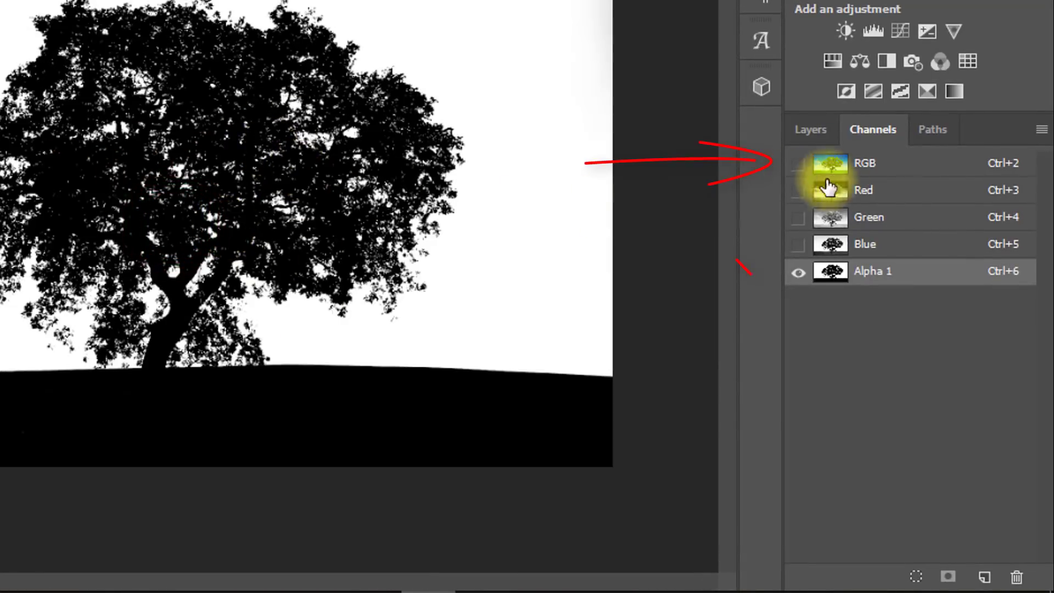
click(877, 164)
click(811, 130)
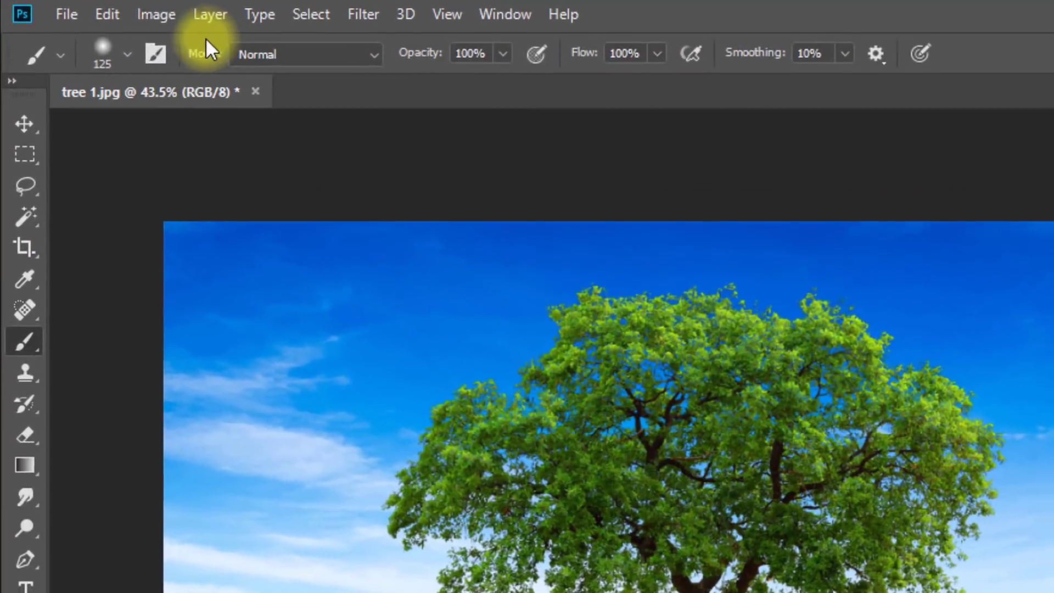
click(199, 9)
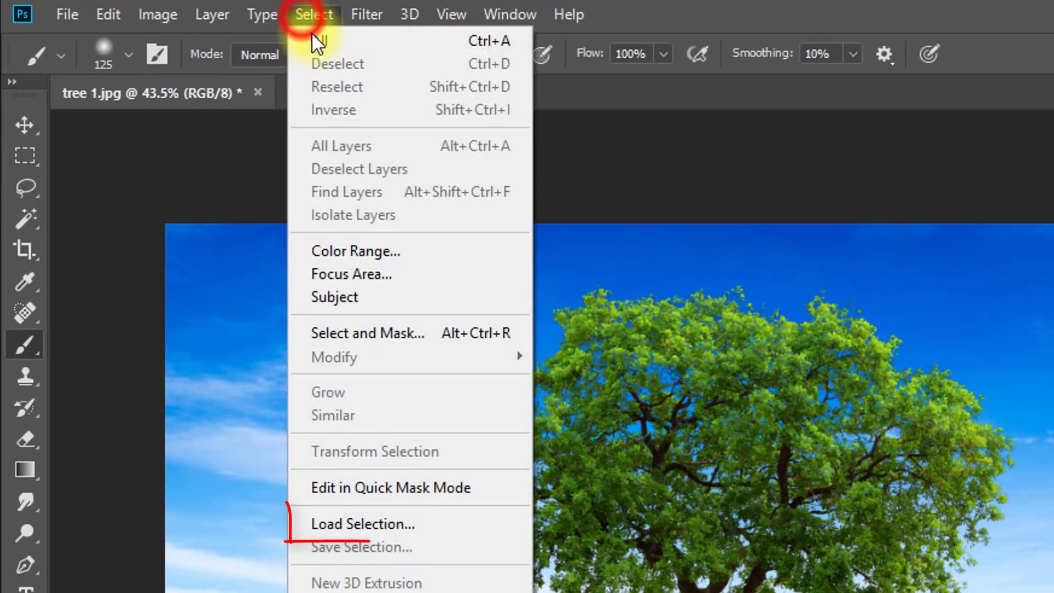
click(363, 525)
click(733, 273)
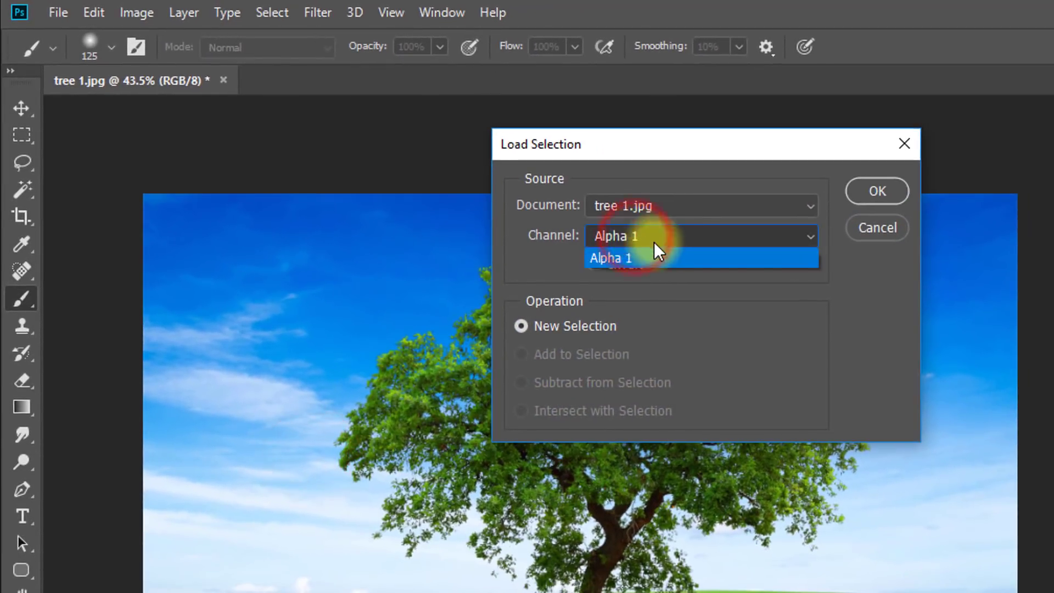
click(627, 258)
click(877, 191)
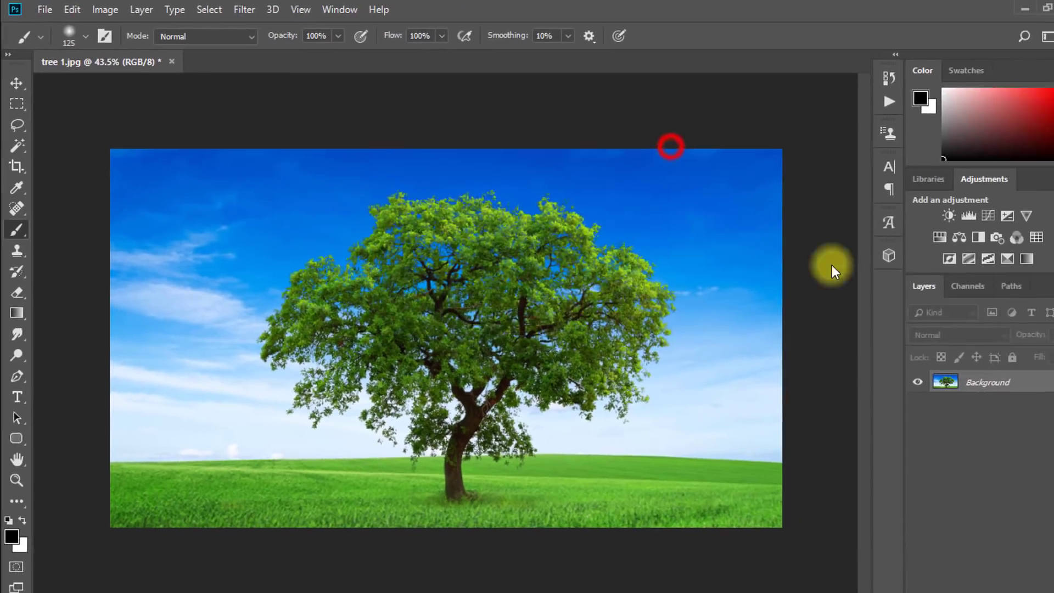
Load the Alpha 1 channel once more as a new selection, without inverting, and return to the layers
click(968, 286)
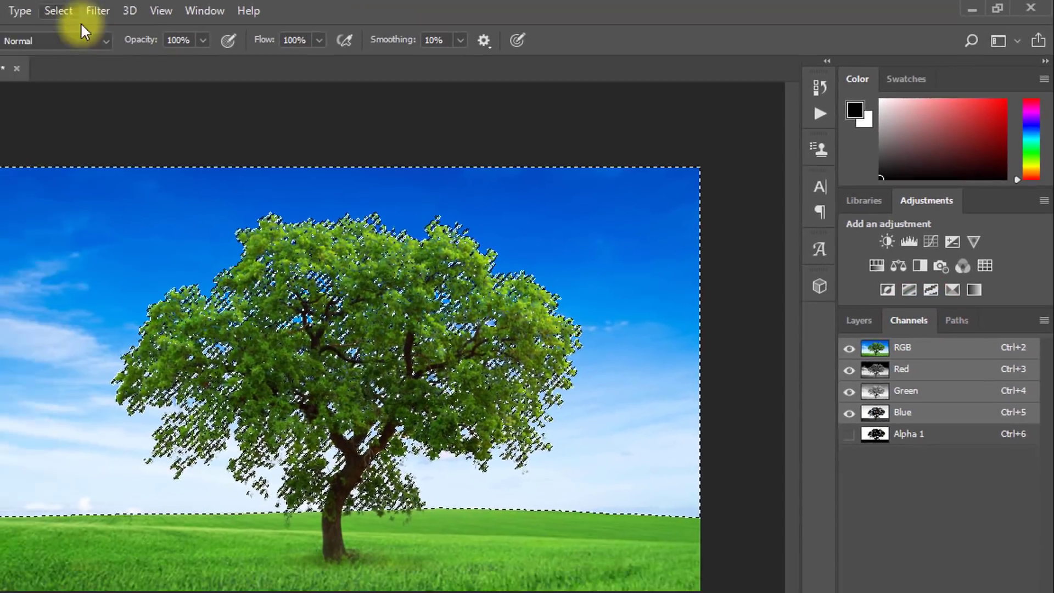
click(58, 11)
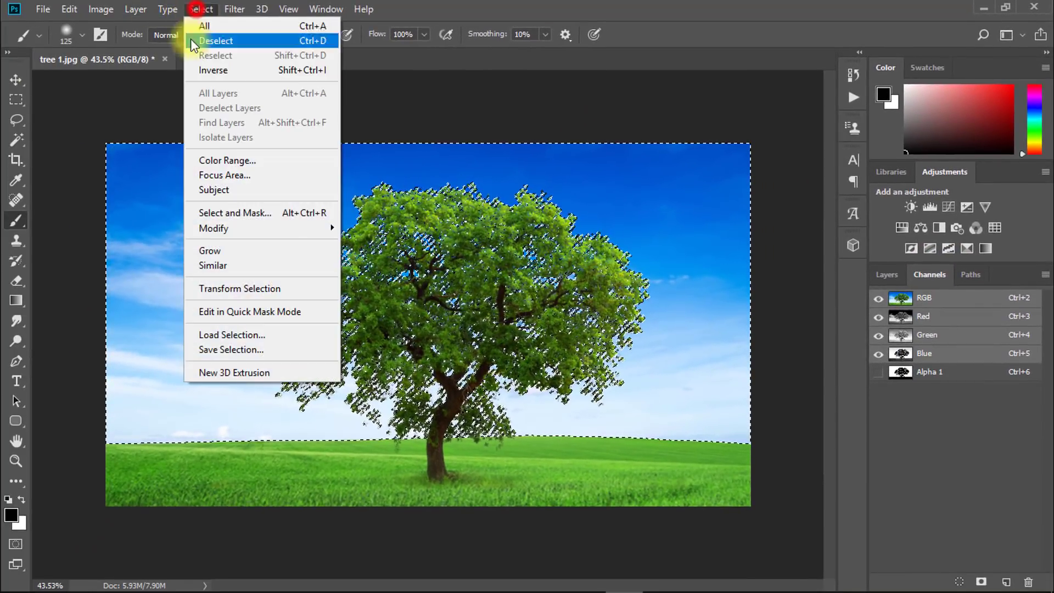
click(232, 333)
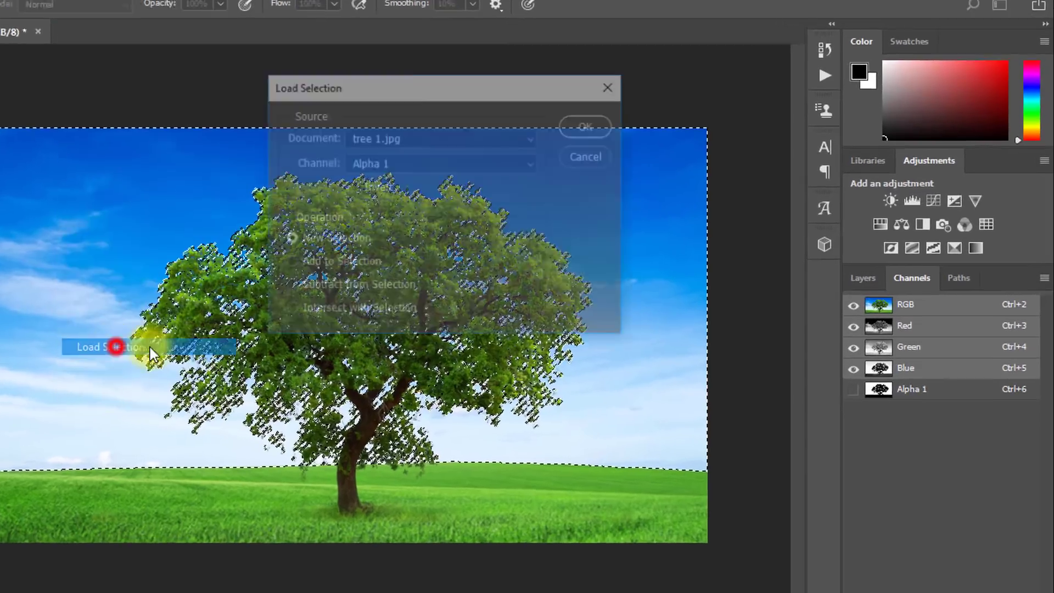
click(464, 173)
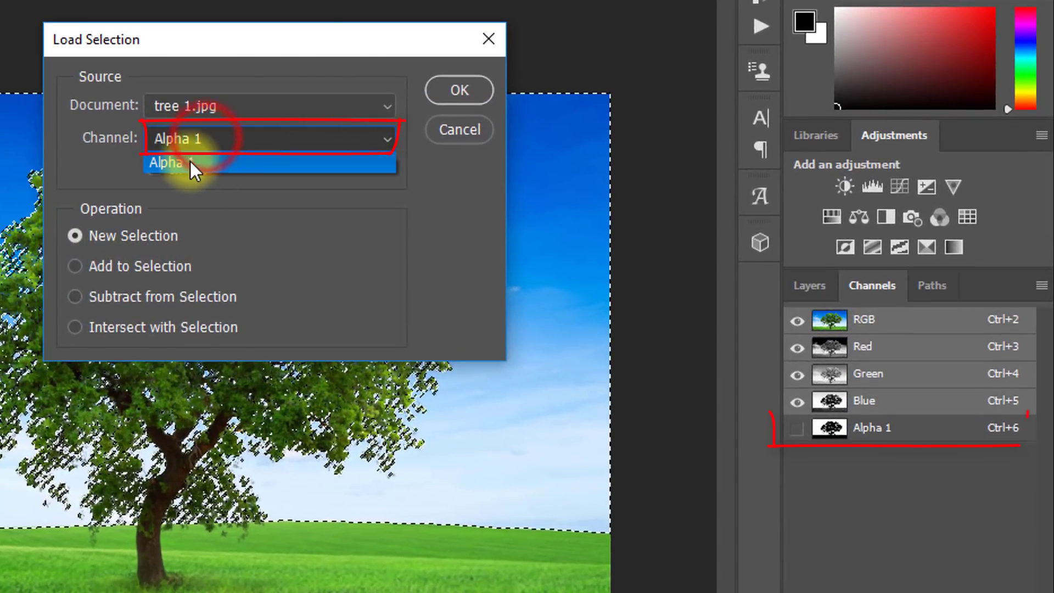
click(190, 161)
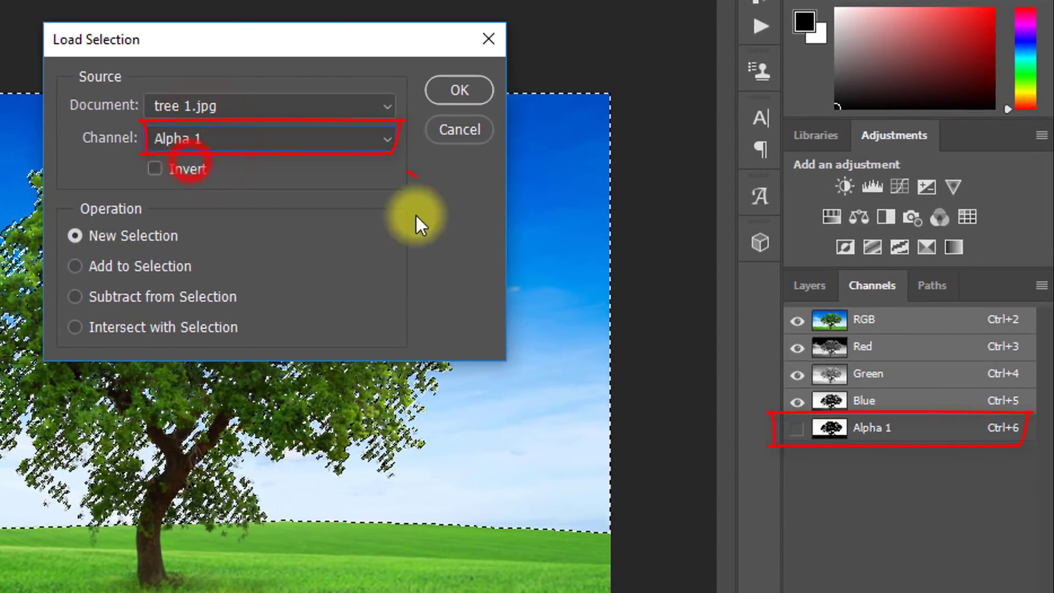
click(458, 90)
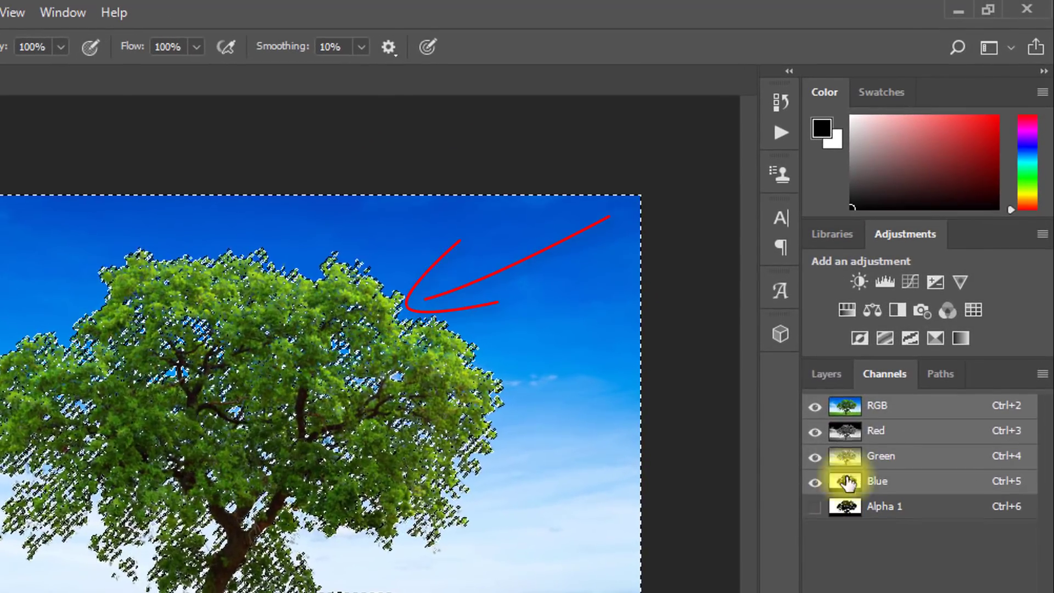
click(881, 283)
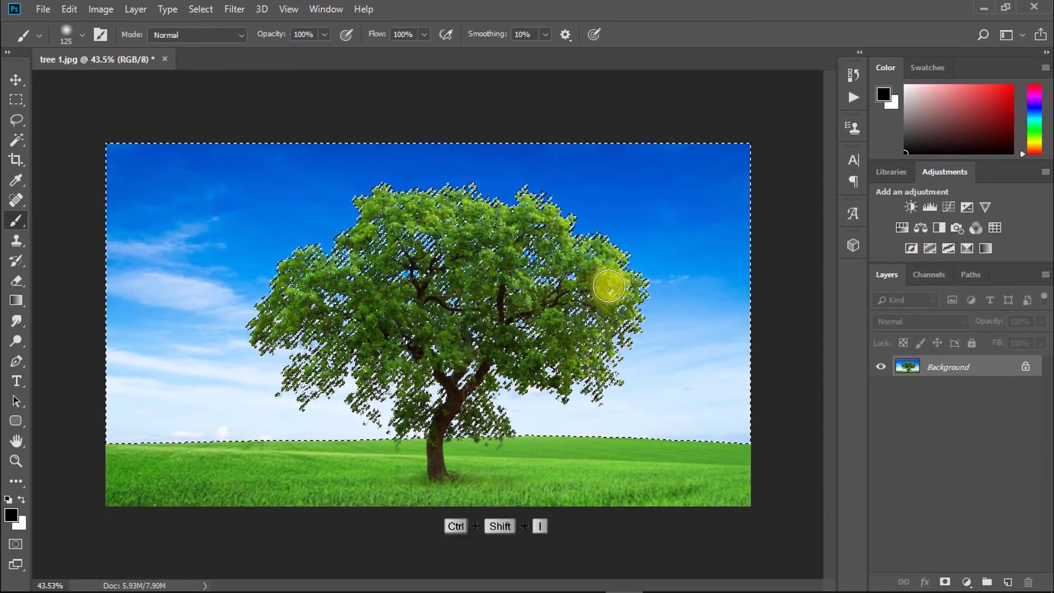
Copy the tree and ground to a new layer from the inverted selection, and hide the Background layer
key(ctrl+shift+i)
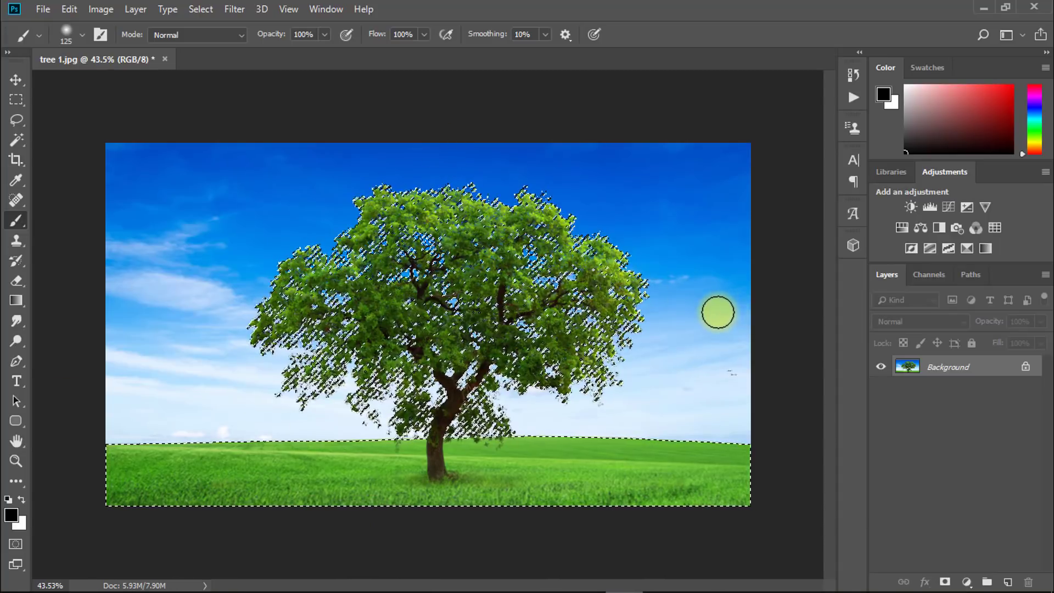
key(ctrl+j)
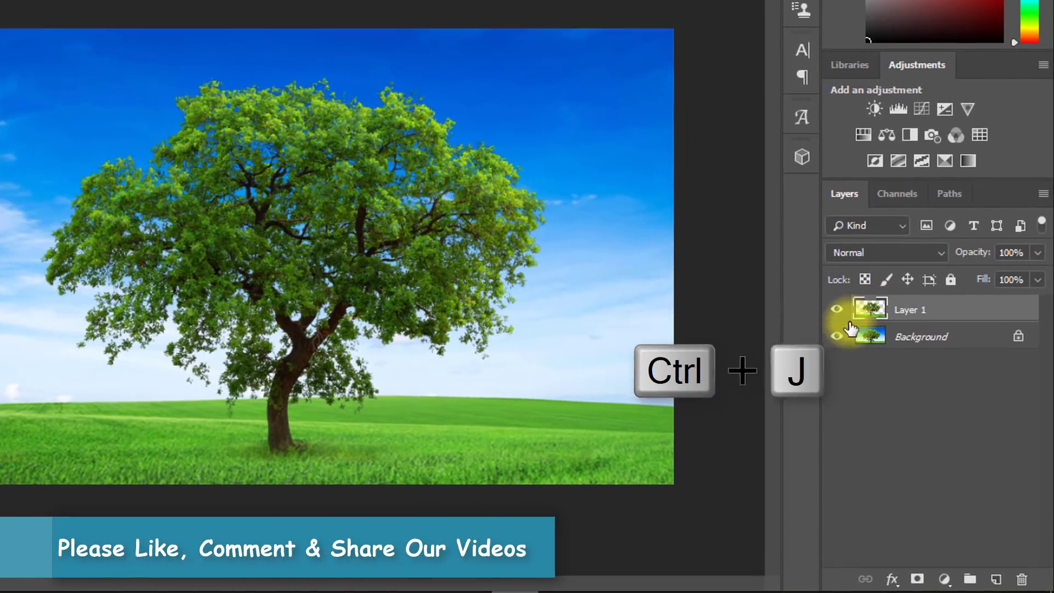
click(837, 336)
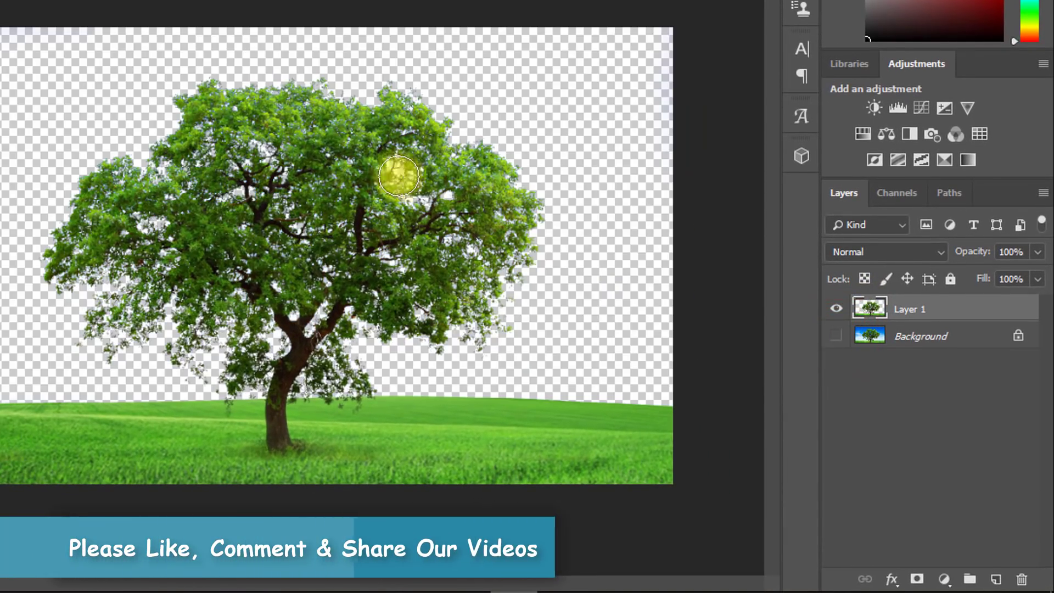
drag(275, 196, 297, 209)
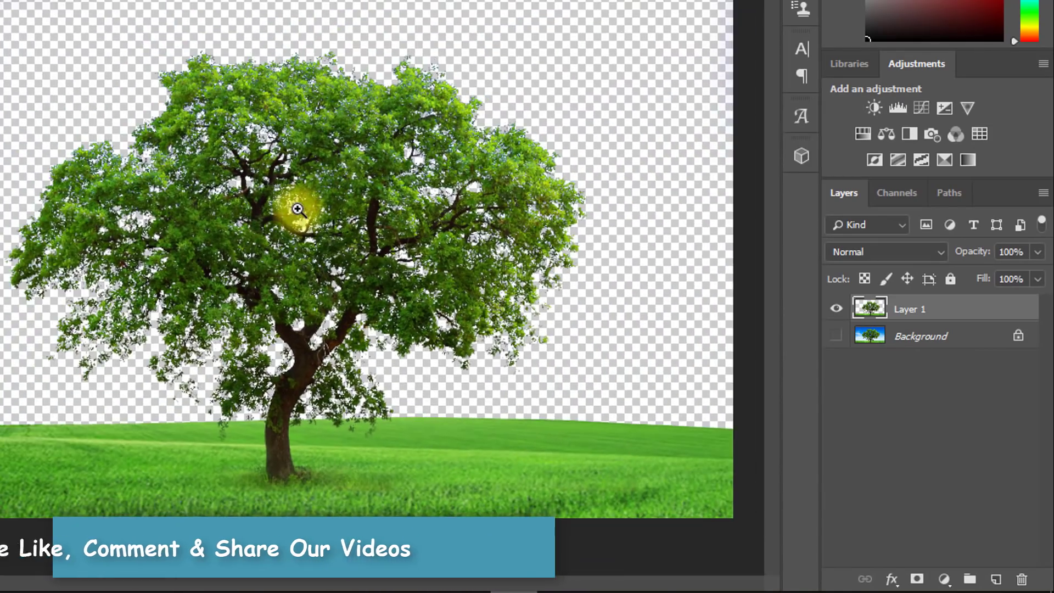
Add a Solid Color fill layer in black (000000) and place it beneath the cut-out tree layer
click(945, 578)
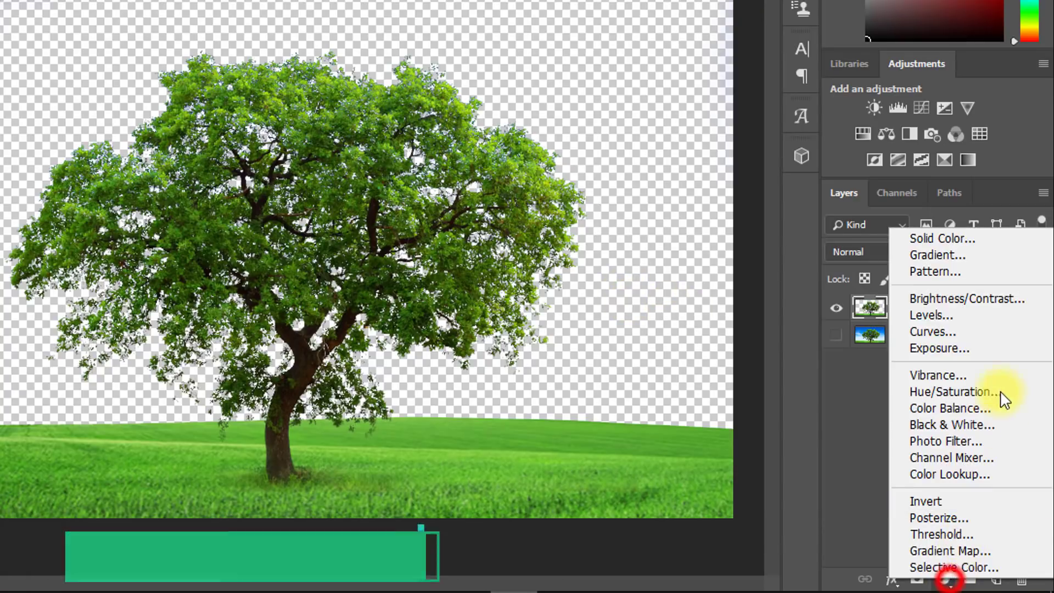
click(950, 240)
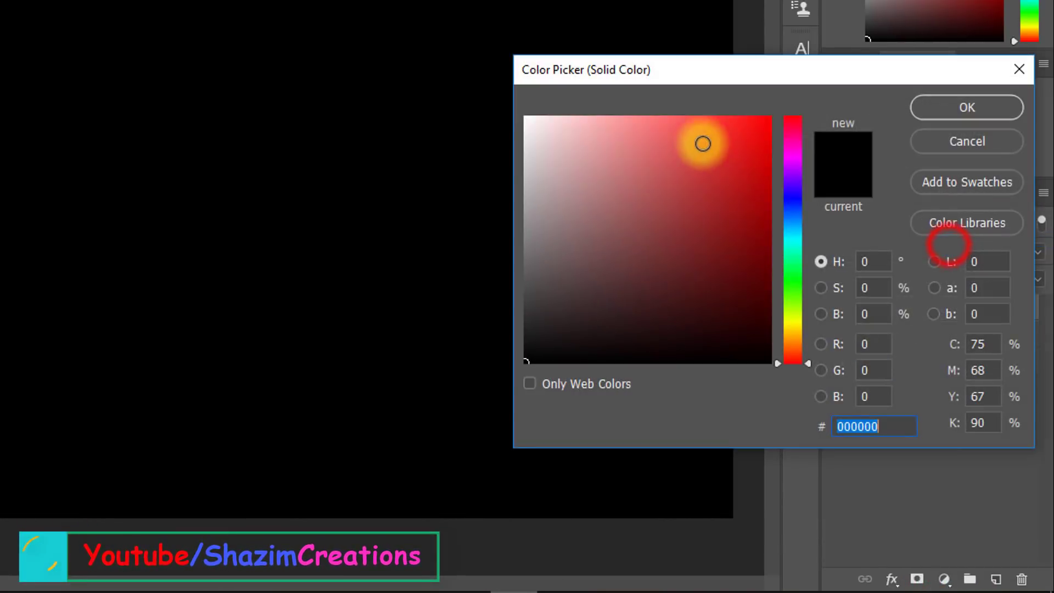
click(967, 108)
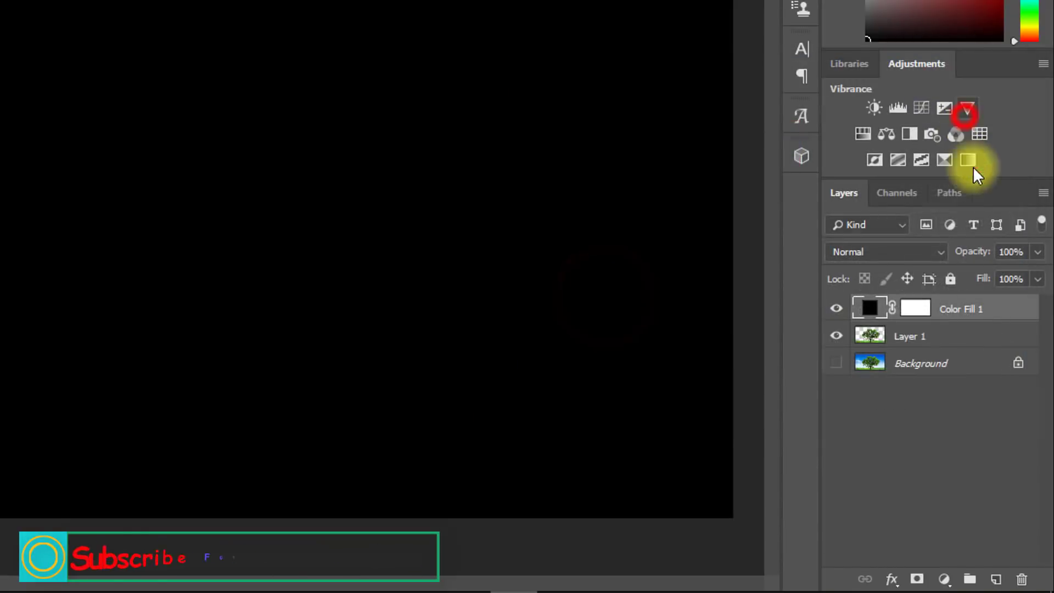
drag(955, 315, 954, 346)
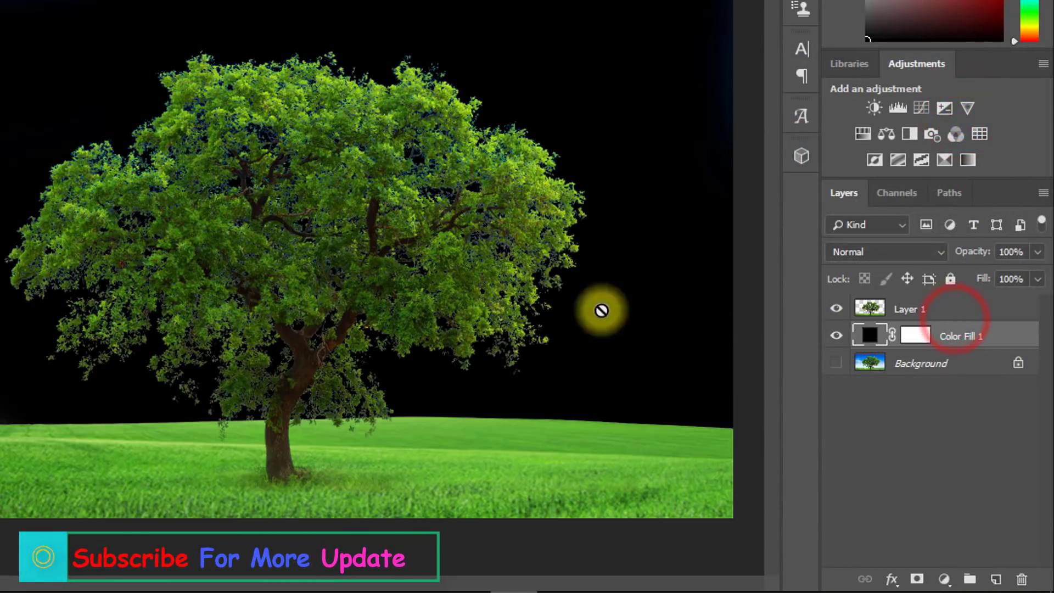
Check the foliage edges against the black fill and open the blending options of the cut-out tree layer, Layer 1
click(303, 157)
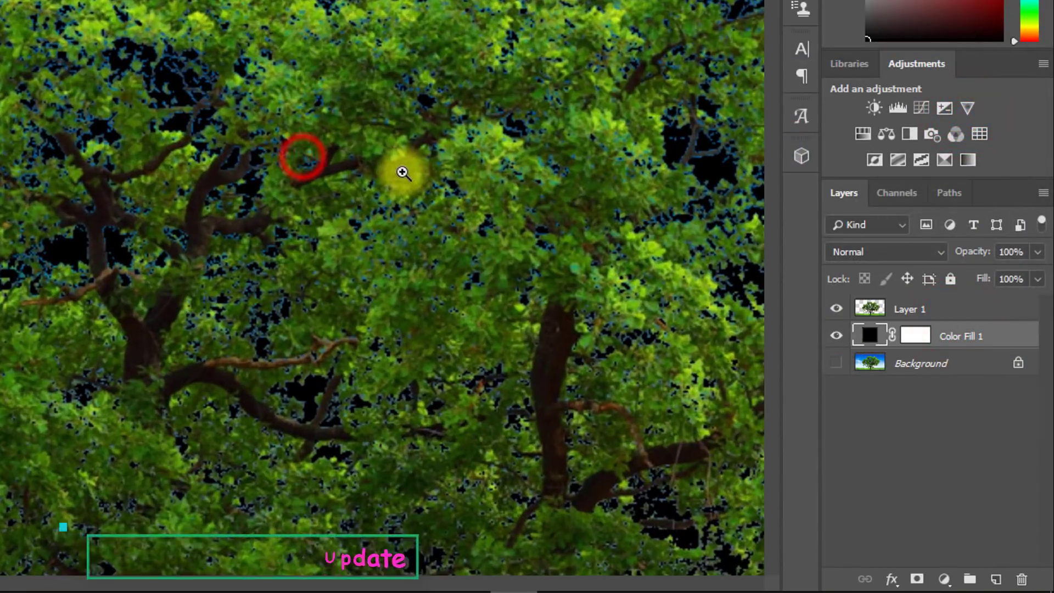
click(130, 101)
alt+click(279, 143)
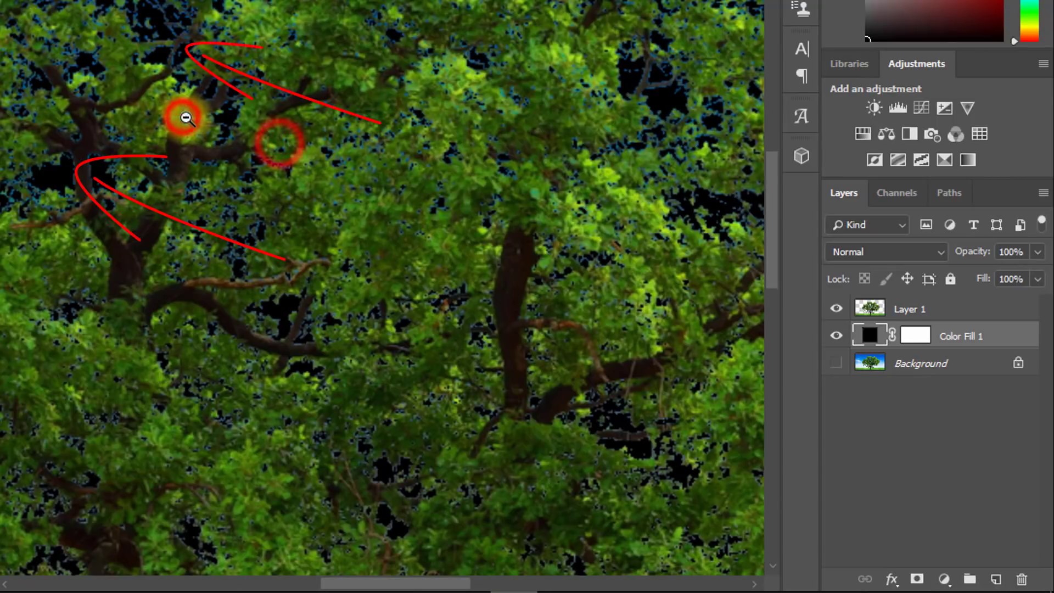
alt+click(353, 198)
alt+click(403, 270)
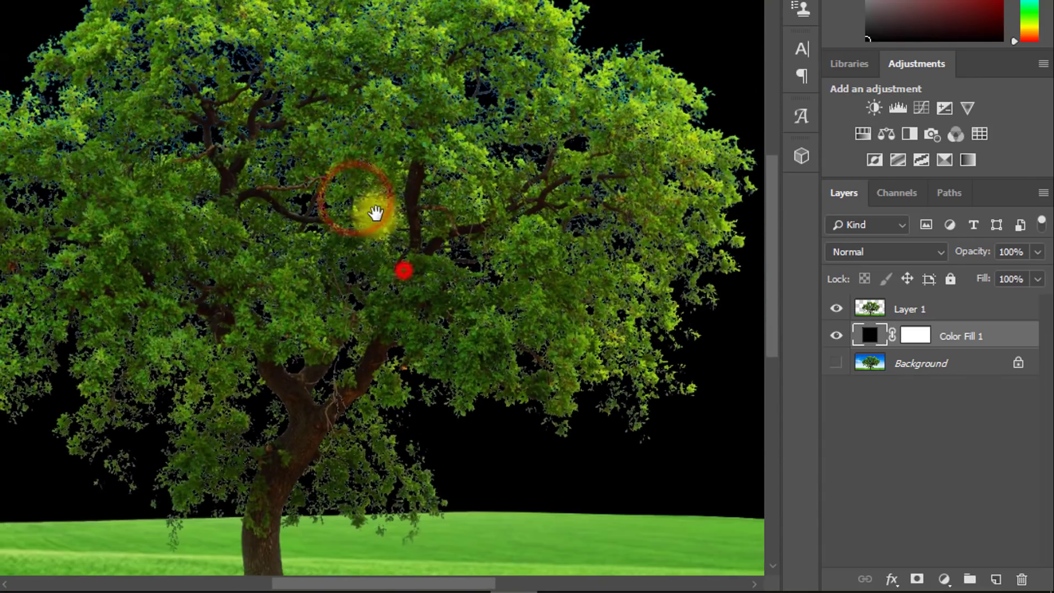
click(910, 313)
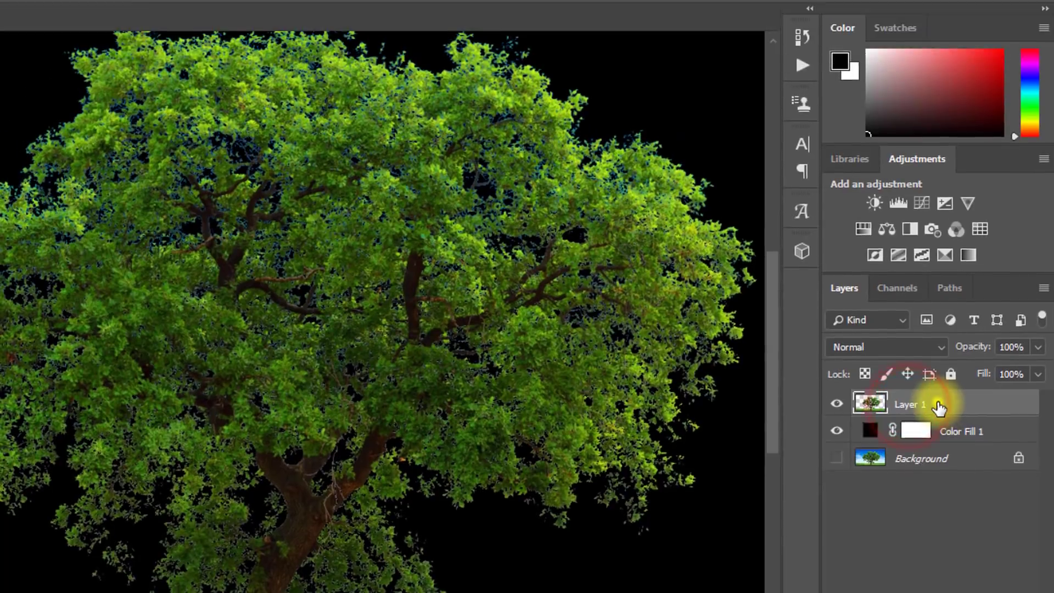
right_click(937, 308)
click(750, 29)
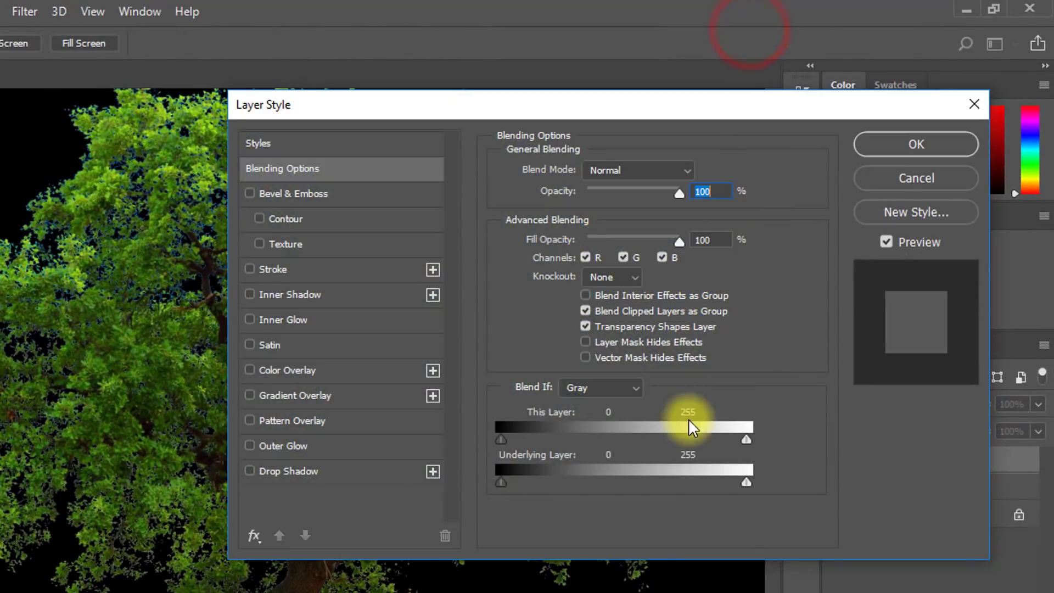
drag(501, 98, 760, 113)
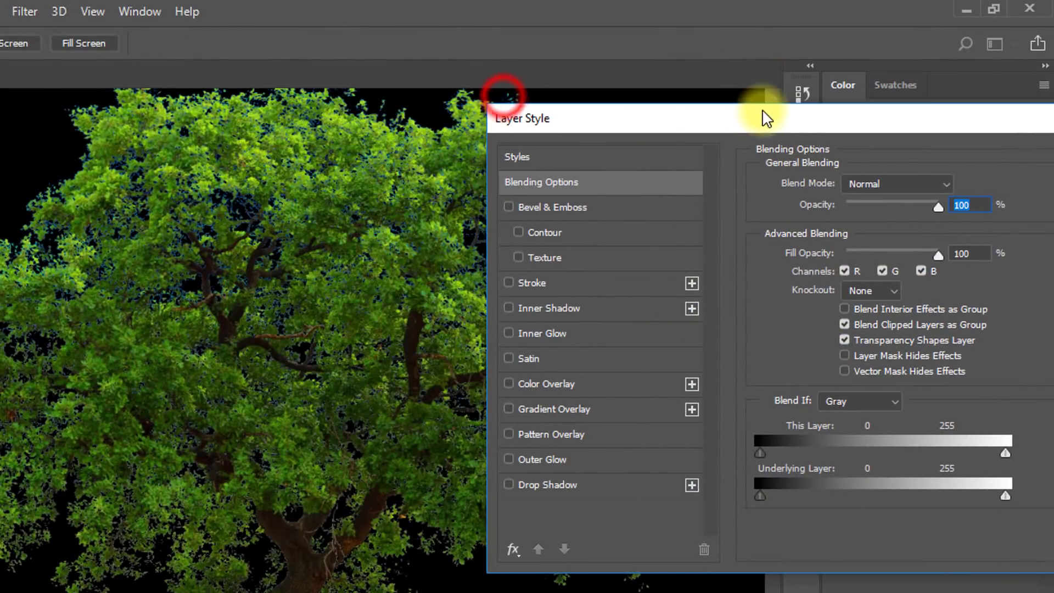
Set the Blend If channel of the tree layer to Blue while keeping the upper branches in close view
ctrl+click(156, 268)
drag(252, 324, 104, 286)
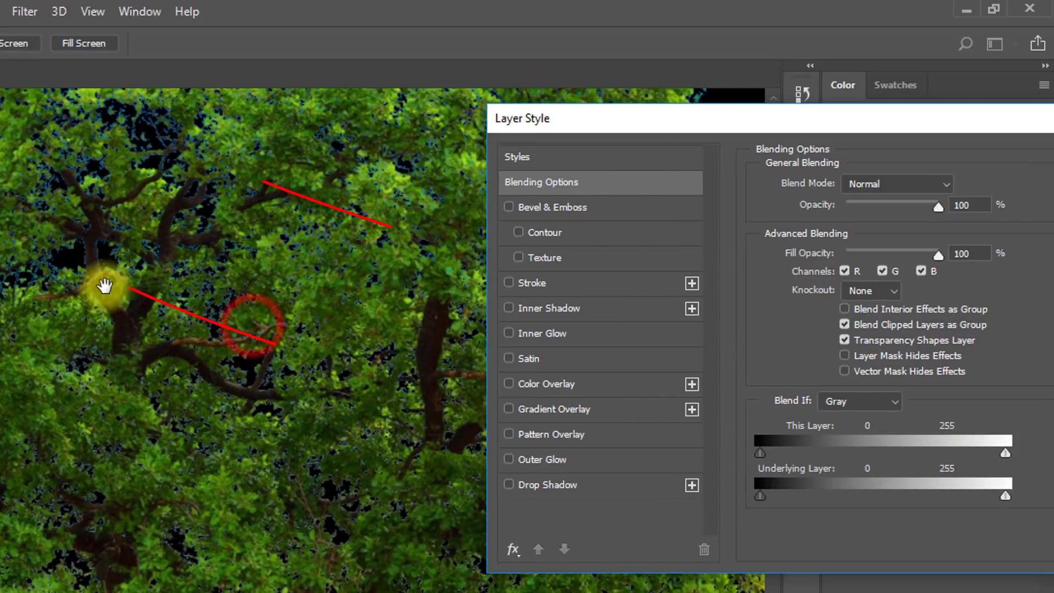
click(849, 398)
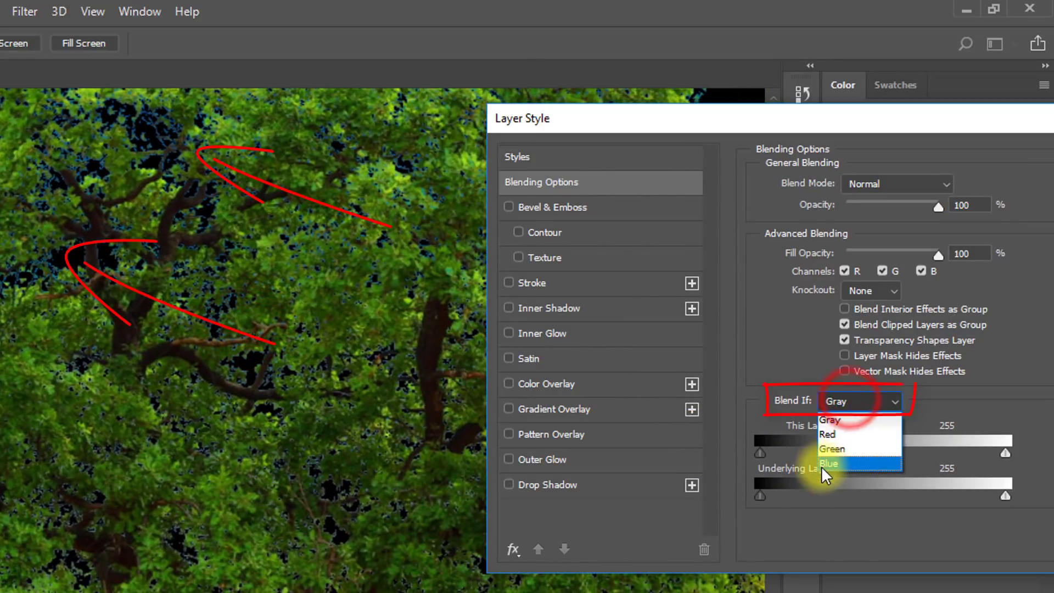
click(842, 463)
Lower the highlight limit of This Layer in Blend If to 83 and apply the layer style
drag(885, 117, 849, 114)
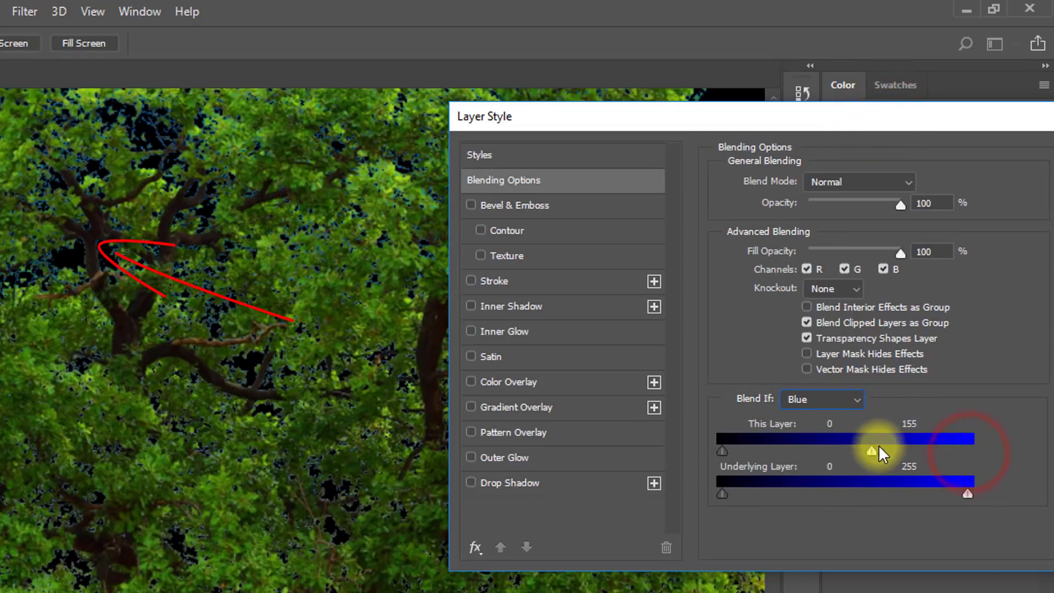
drag(879, 447, 826, 447)
drag(193, 247, 219, 285)
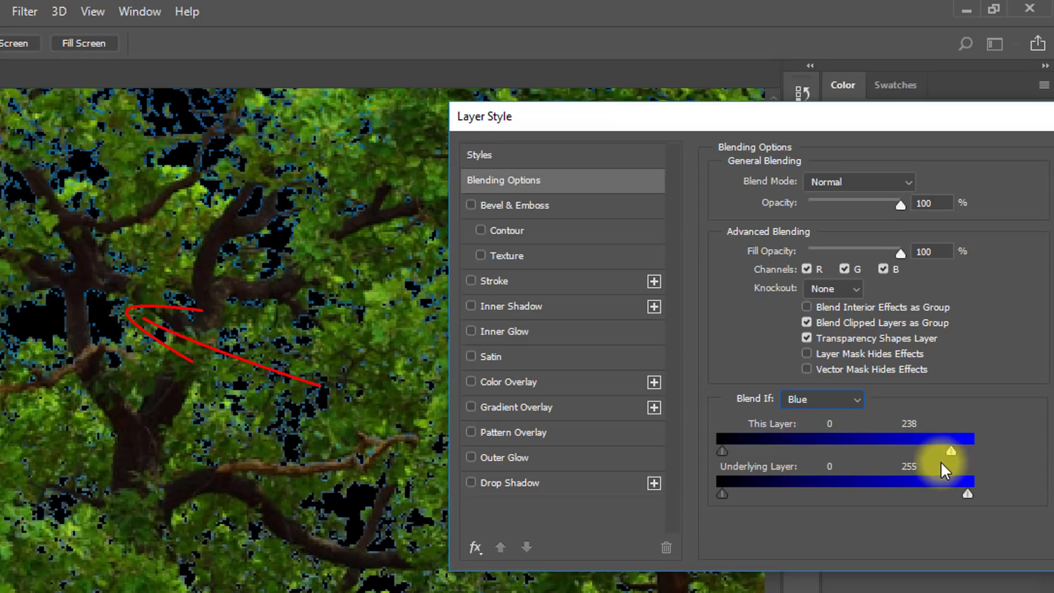
drag(859, 452, 802, 452)
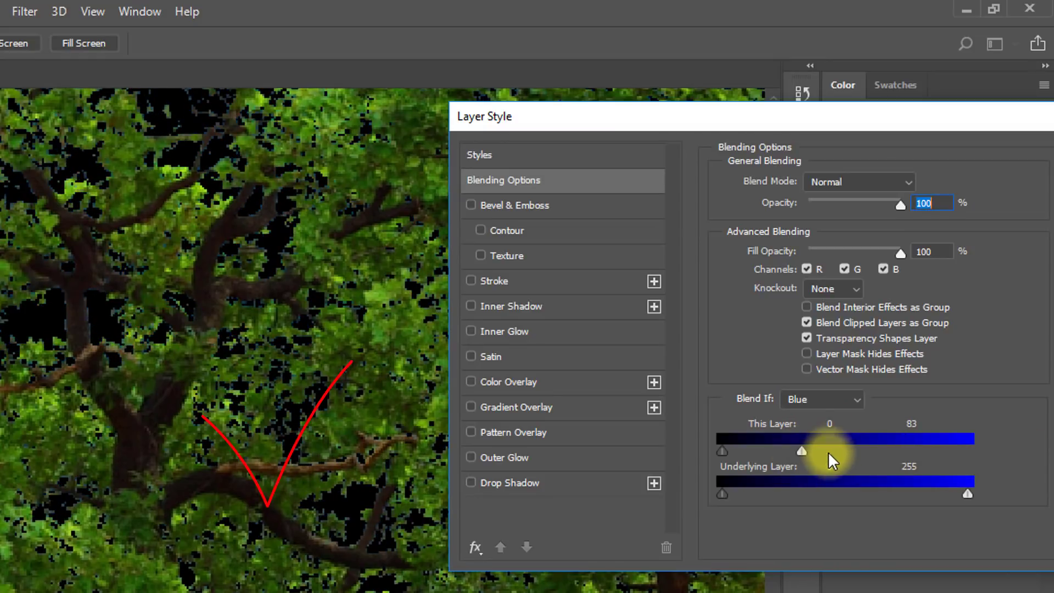
alt+click(223, 310)
drag(244, 363, 202, 360)
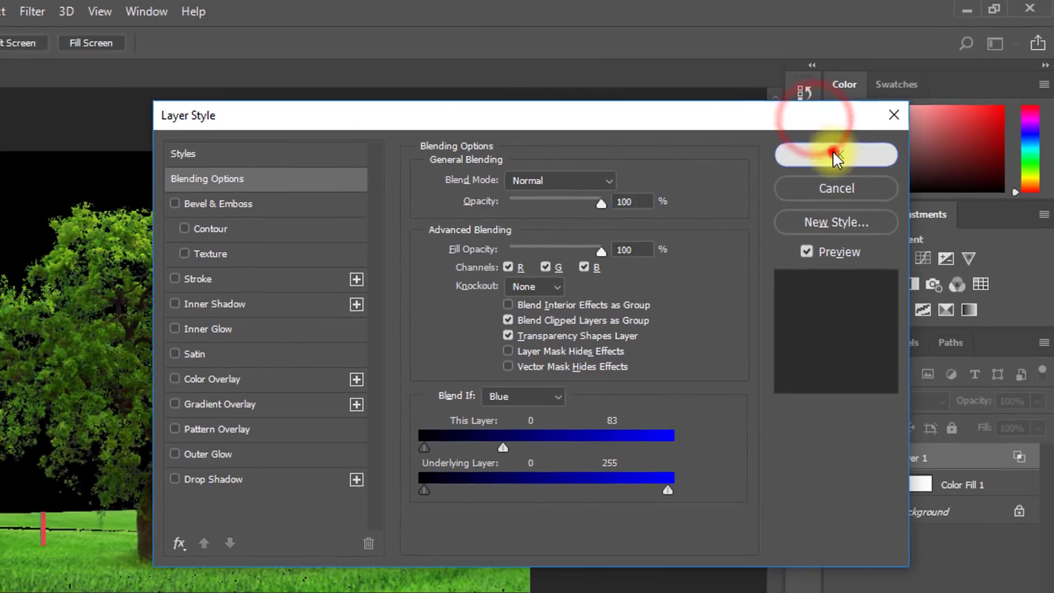
click(834, 154)
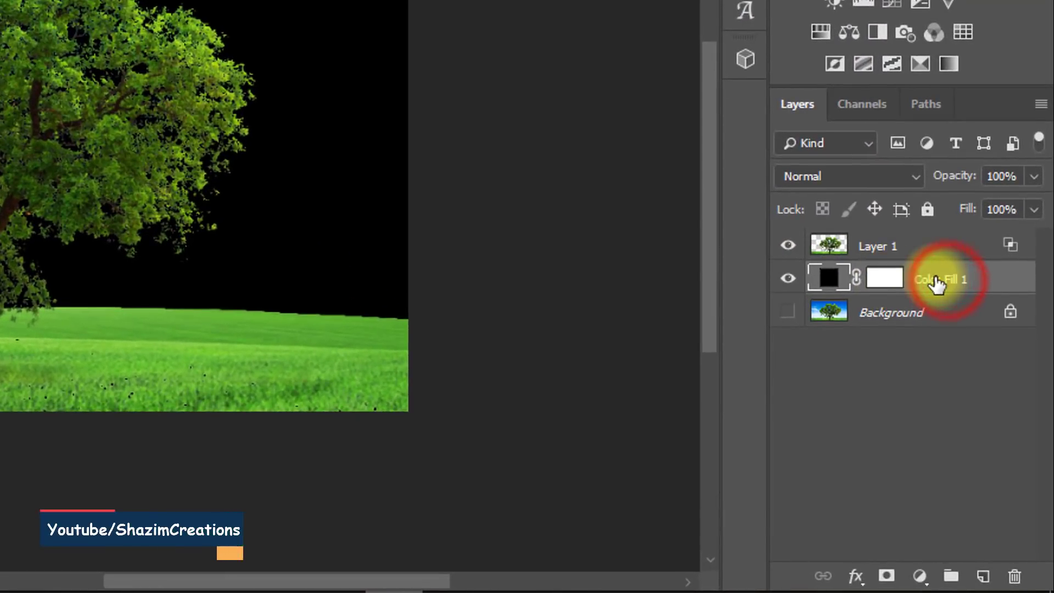
Delete the black Color Fill layer, select Layer 1 and check the tree cutout against transparency
drag(980, 384, 1020, 573)
click(848, 238)
scroll(358, 261, up, 2)
drag(357, 276, 489, 281)
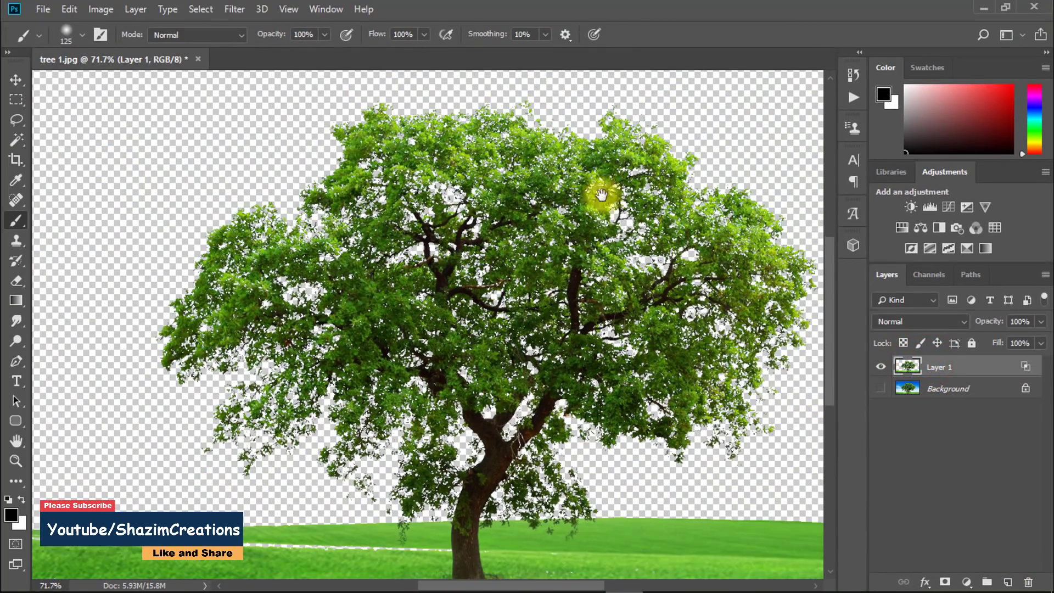
drag(580, 252, 537, 259)
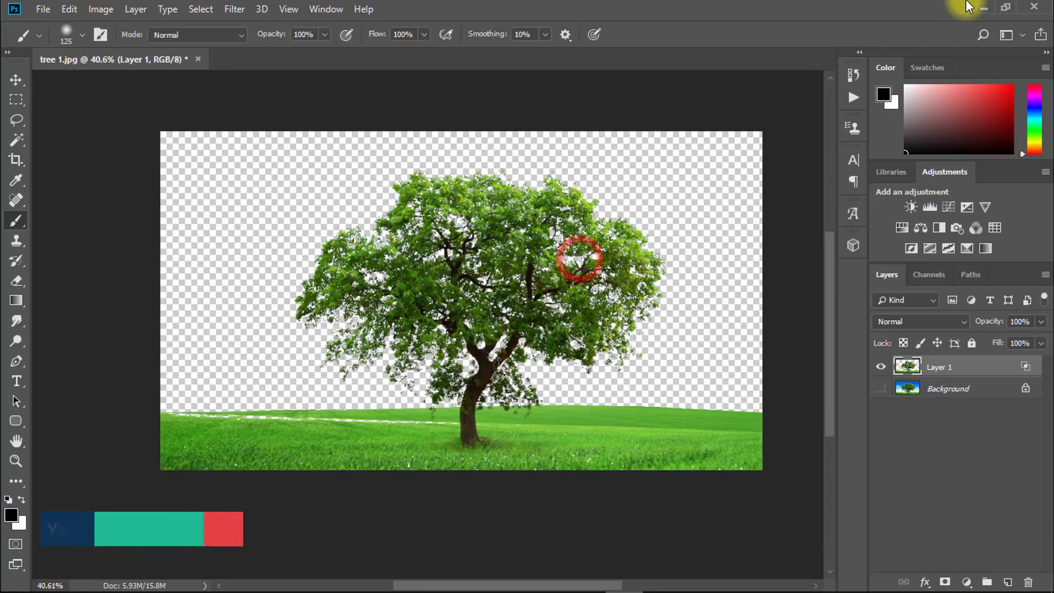
Place the cloudy sky image Shazim Creations 2 (77) from the cut out tree folder into the document, scaled to cover the canvas
click(978, 7)
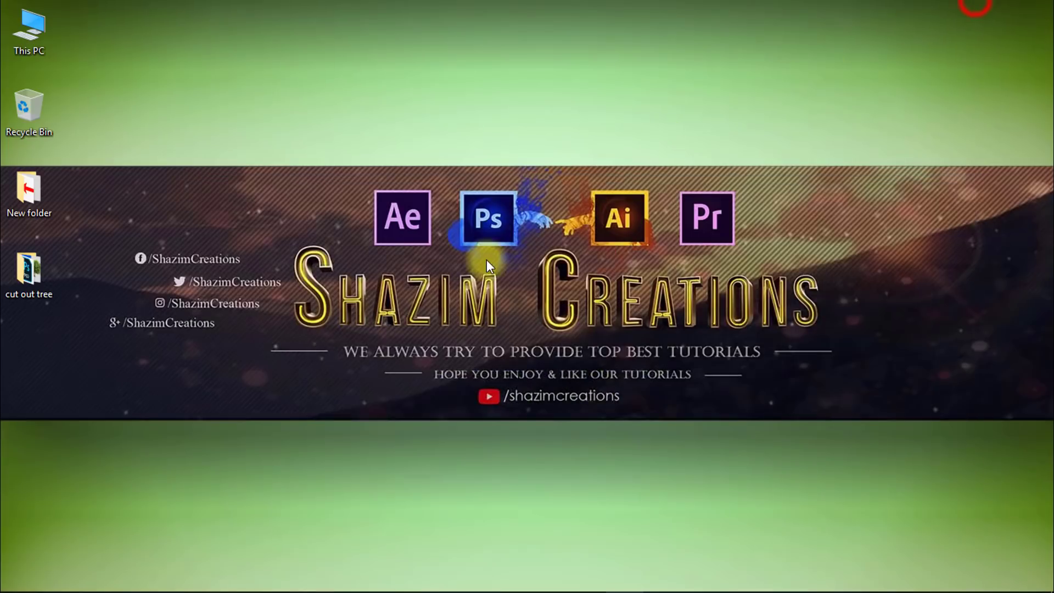
double_click(20, 291)
drag(730, 222, 482, 453)
drag(543, 367, 465, 365)
drag(613, 471, 780, 566)
key(Return)
key(b)
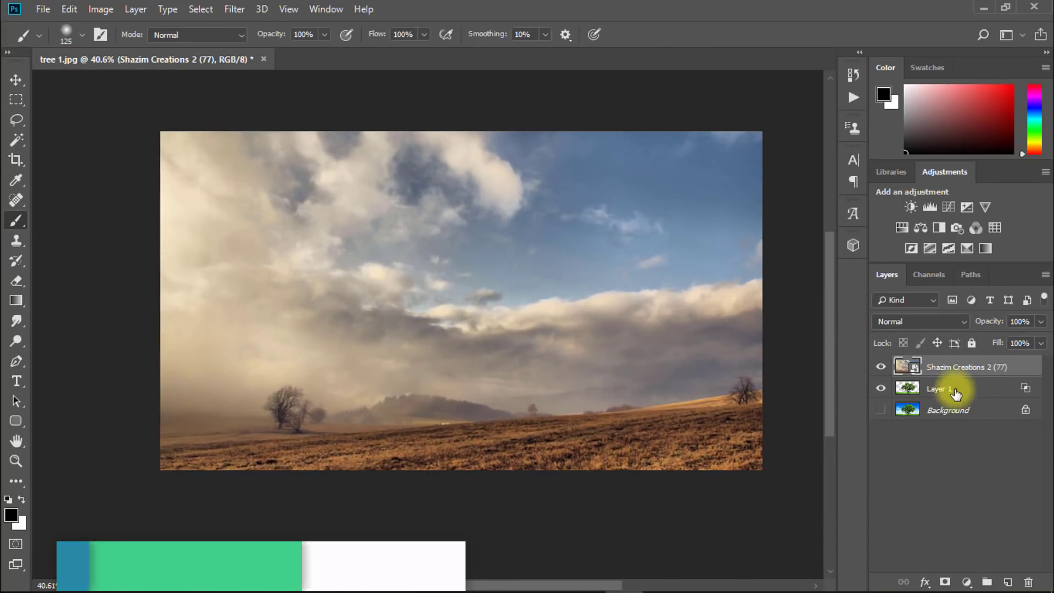
Move the sky image layer beneath Layer 1 and enlarge it with Free Transform so its own ground drops behind the grass
click(956, 367)
drag(972, 388, 971, 400)
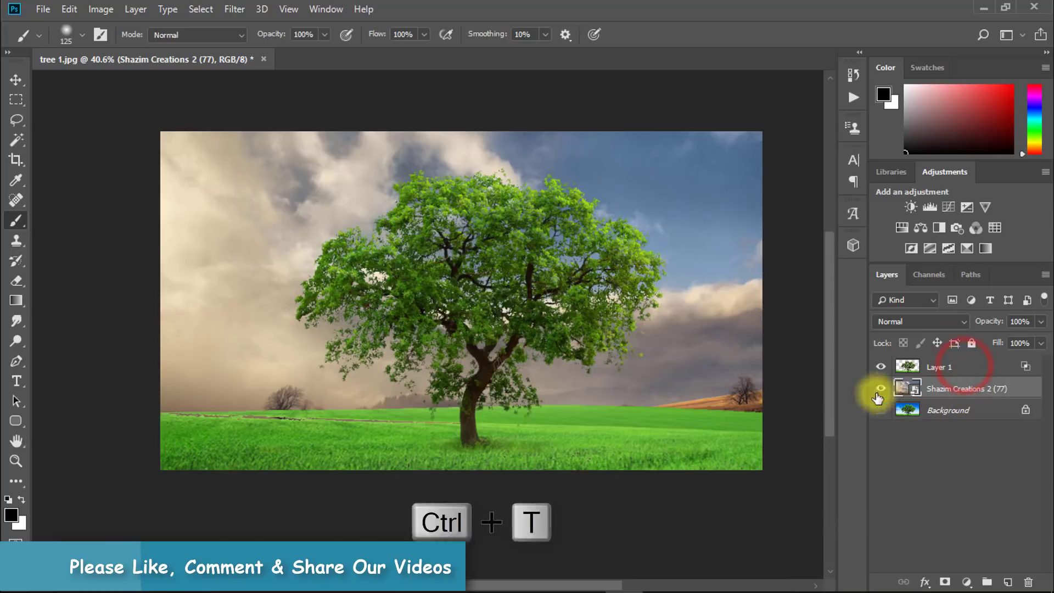
key(ctrl+t)
scroll(778, 510, down, 1)
mouse_move(780, 518)
mouse_down()
mouse_move(778, 510)
mouse_move(791, 575)
mouse_up()
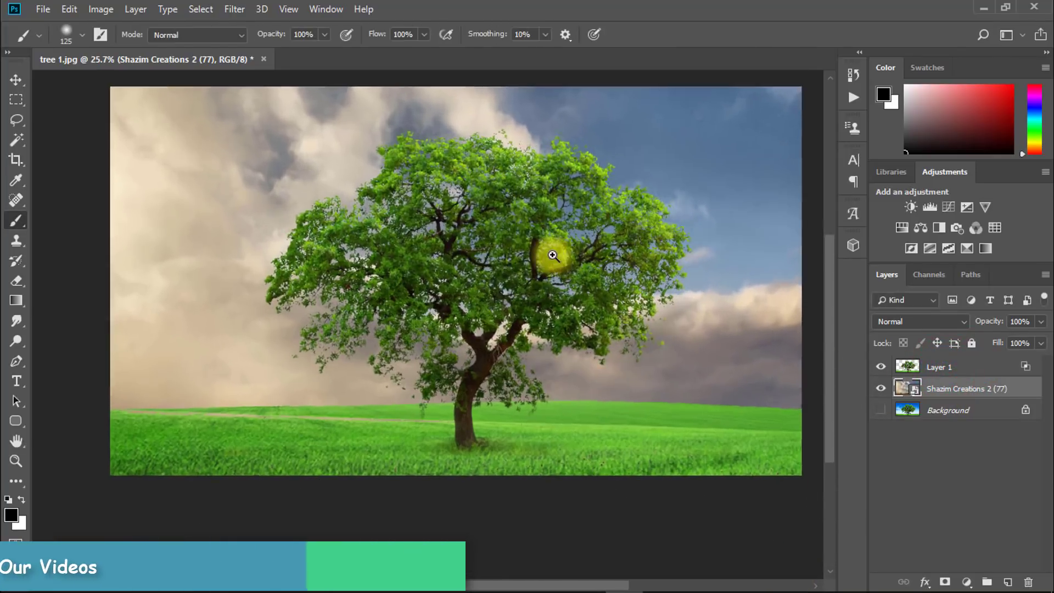
Examine the tree's branches and foliage edges up close against the new sky
drag(553, 255, 610, 243)
drag(568, 213, 574, 284)
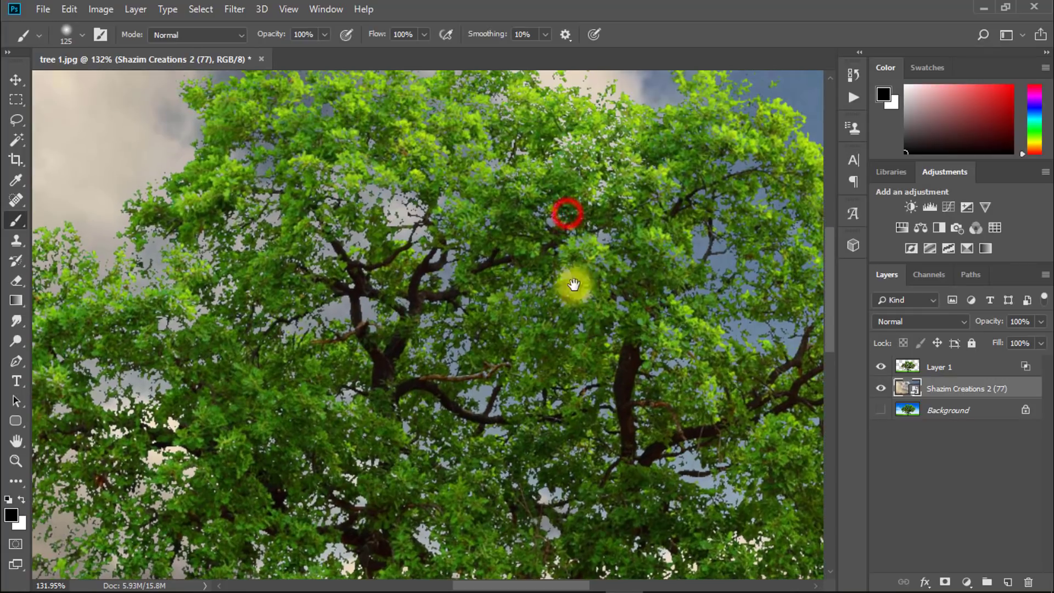
drag(651, 236, 534, 285)
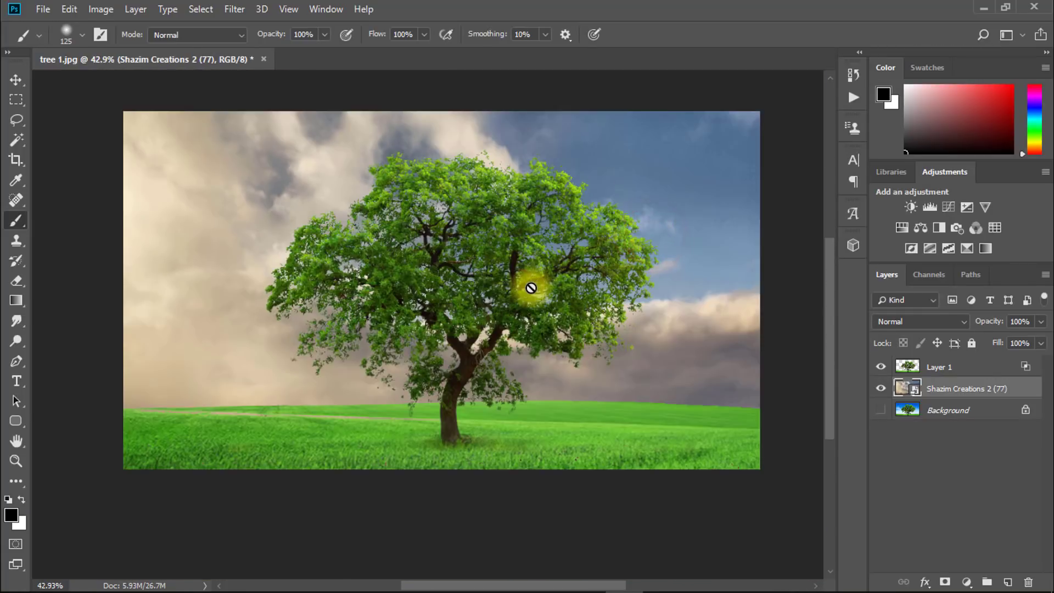